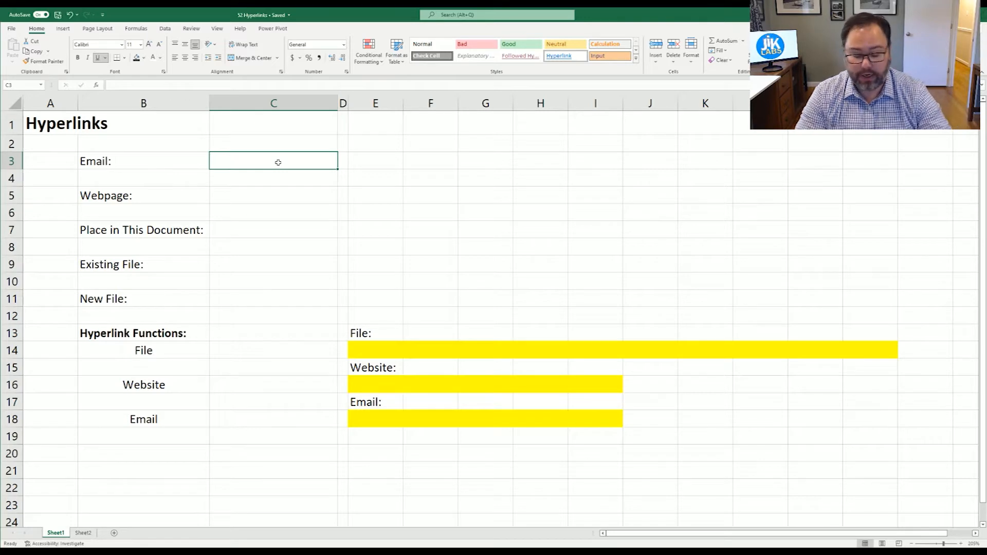
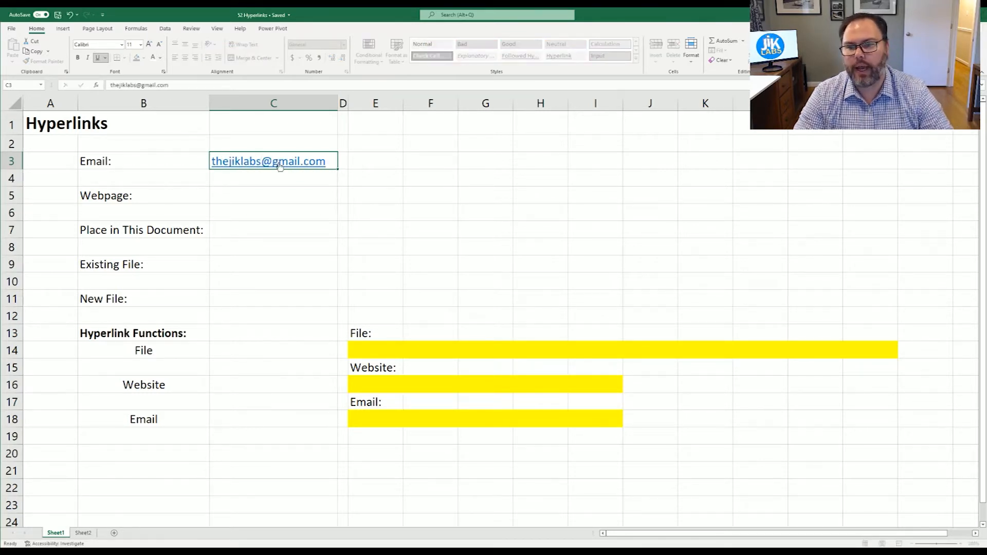
Step: Enter the company e-mail address in C3 so Excel turns it into a mailto hyperlink
key("Return")
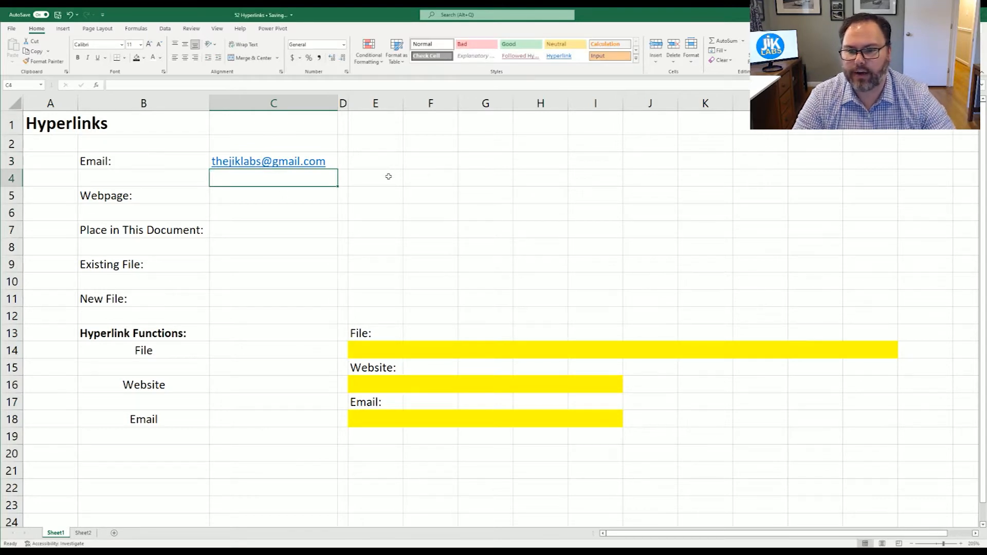
mouse_move(276, 164)
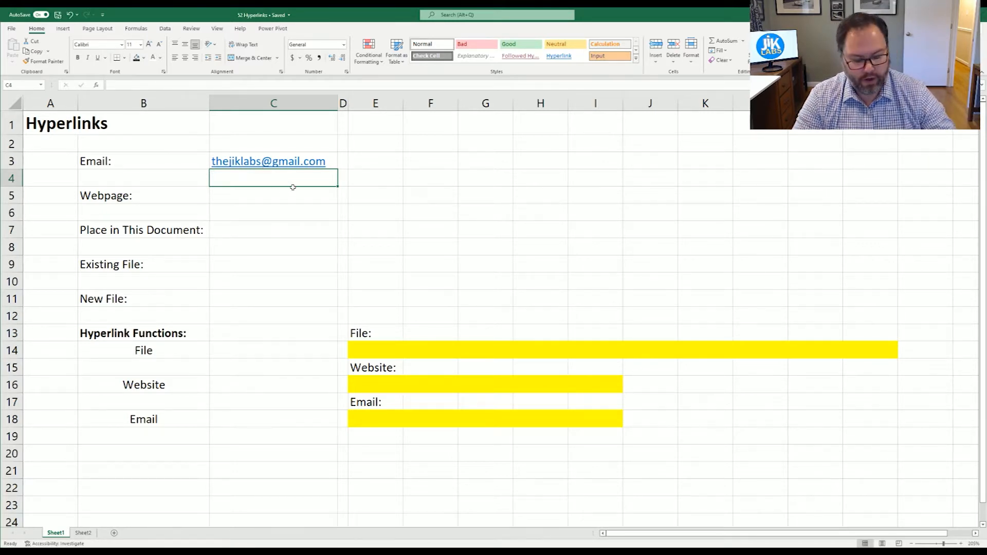
Step: Clear the automatic e-mail link from C3 and bring up Insert Hyperlink for that cell
key("Up")
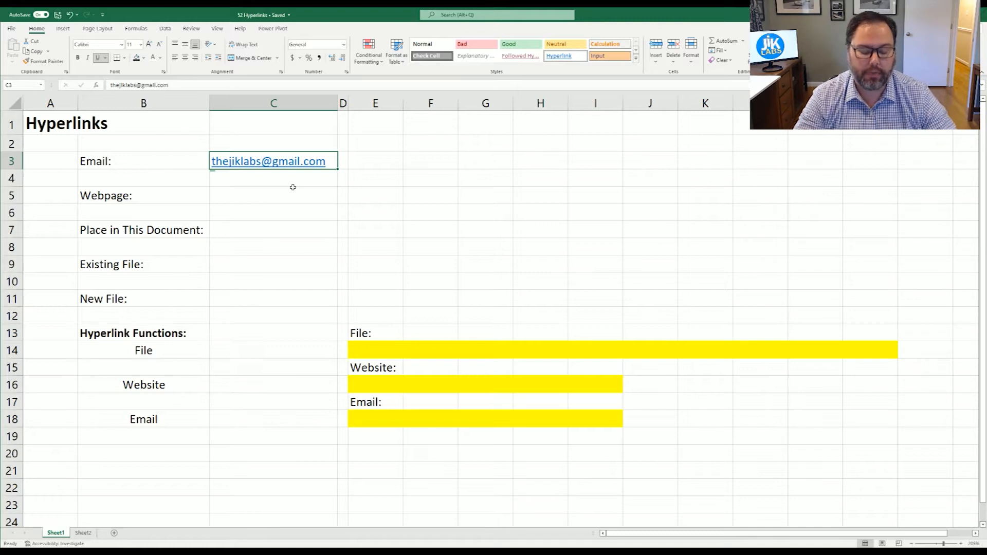
key("Delete")
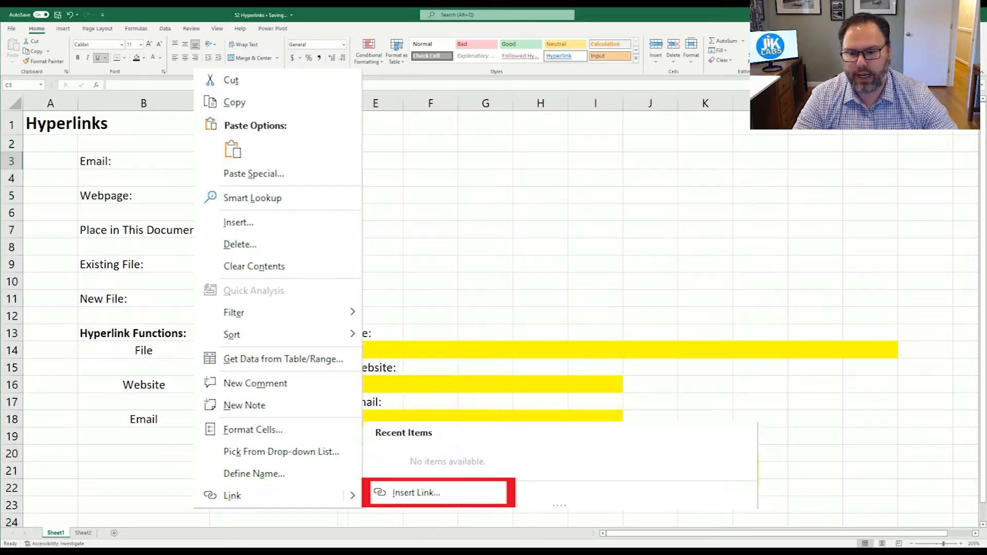
left_click(62, 28)
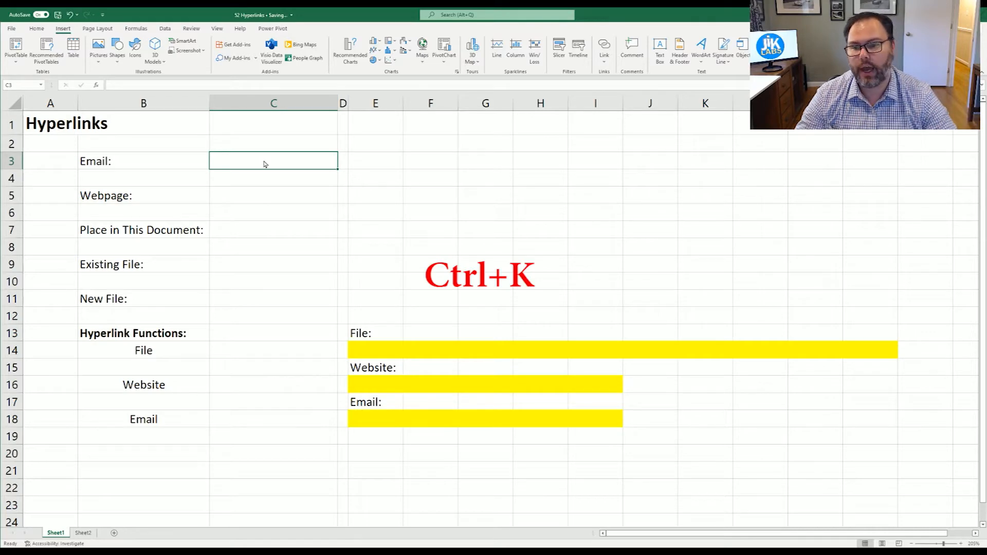
key("ctrl+k")
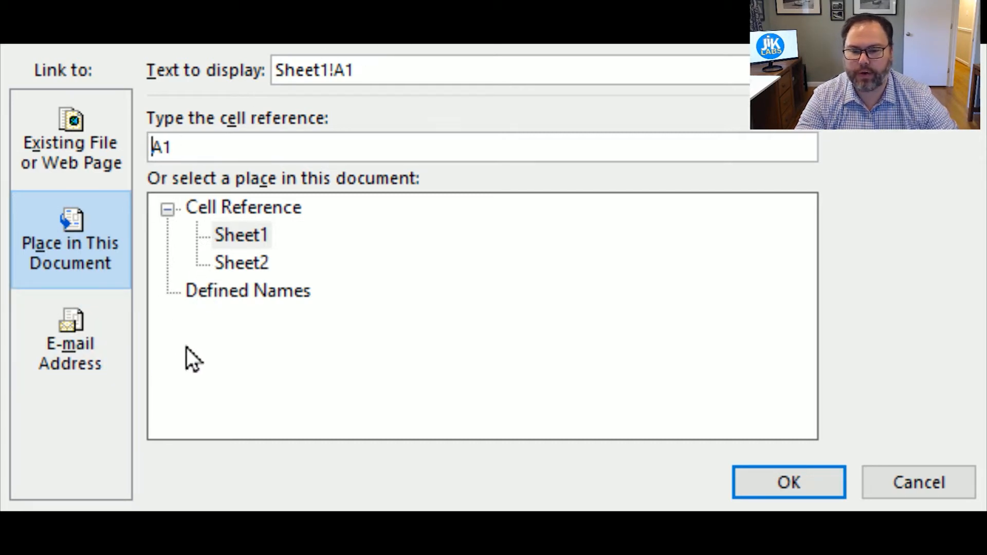
Step: Choose an E-mail Address link with display text 'Click here to email JiK Labs'
left_click(84, 366)
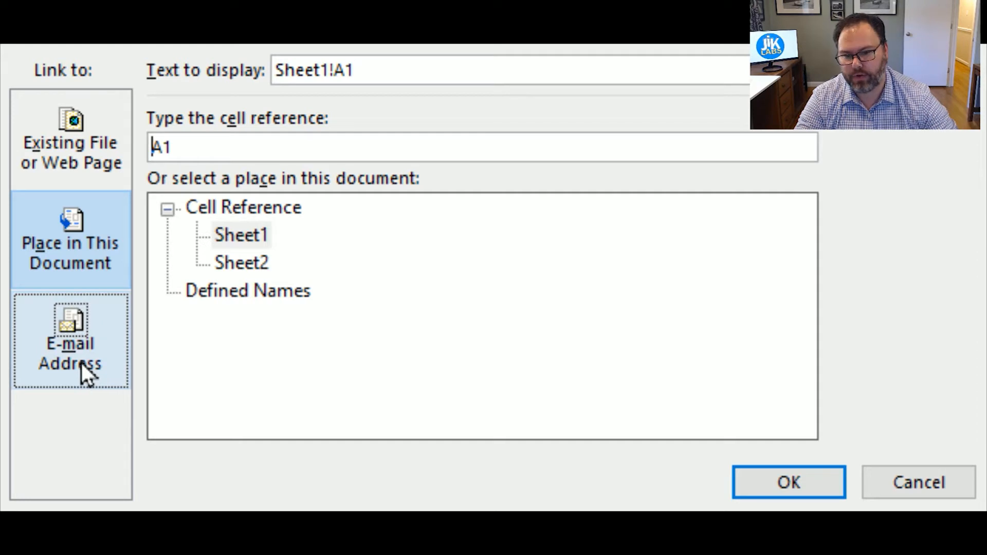
left_click(79, 357)
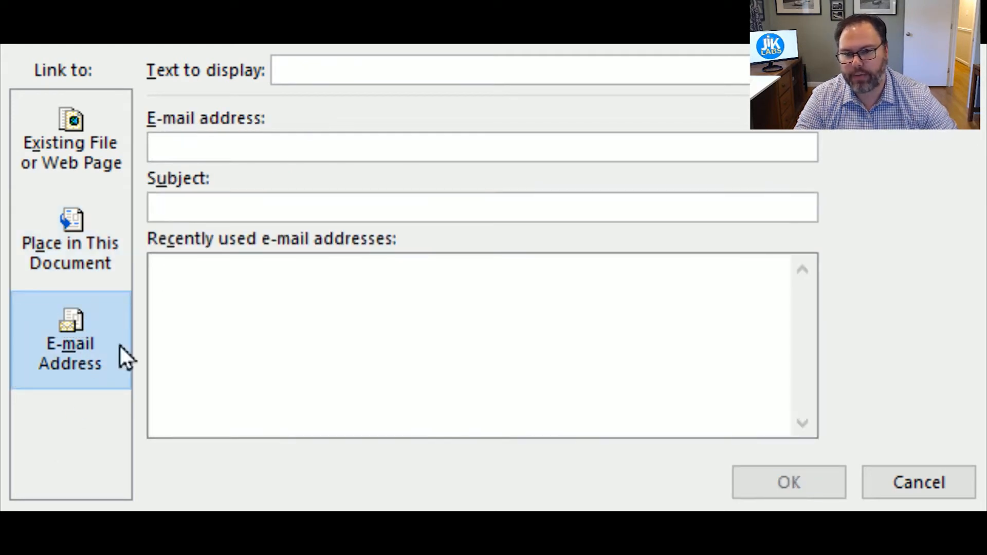
left_click(344, 66)
type("Click here ")
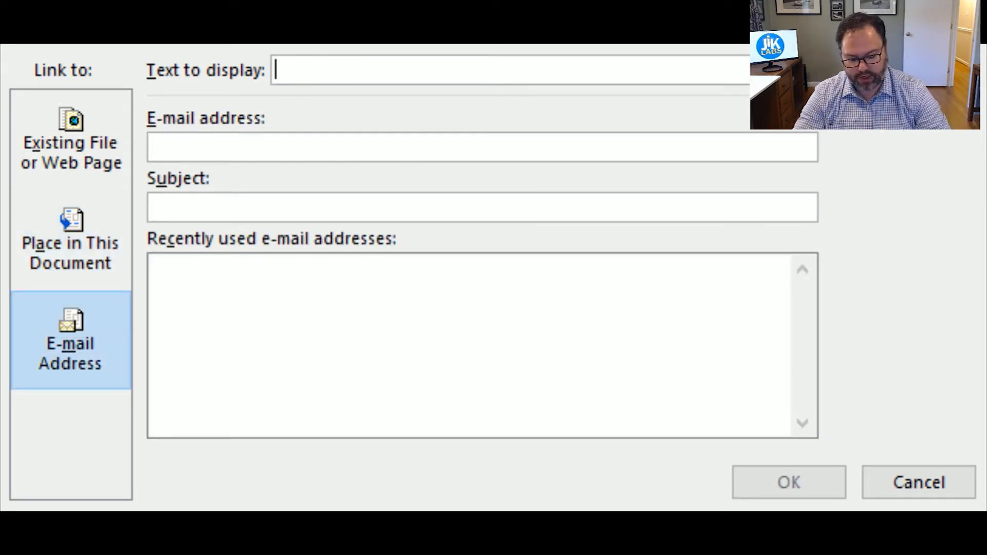
type("to email Ji")
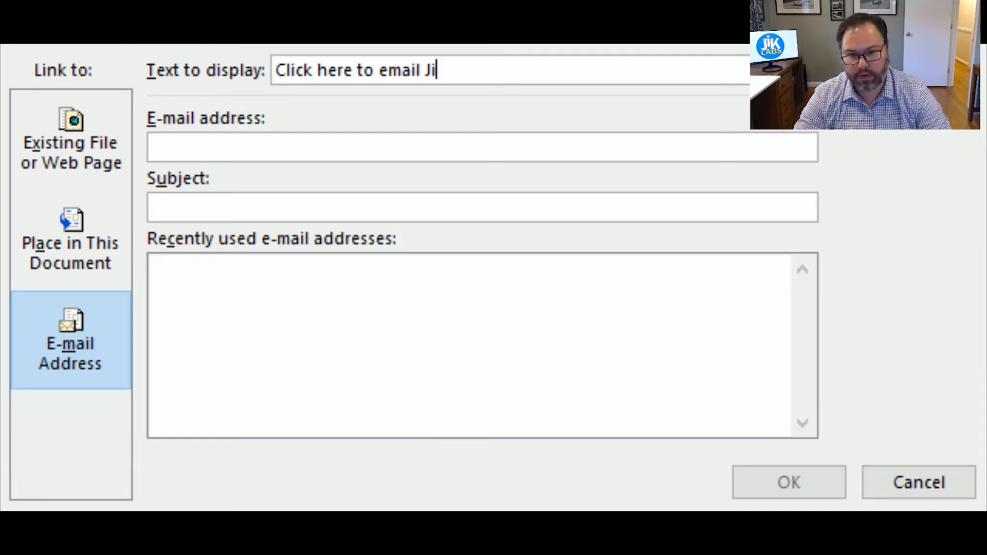
type("K Labs")
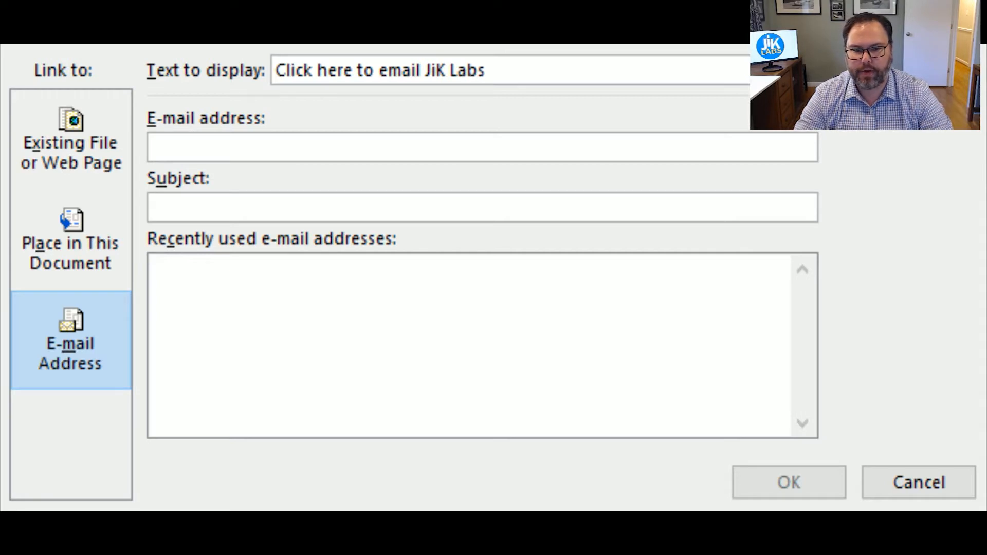
key("Tab")
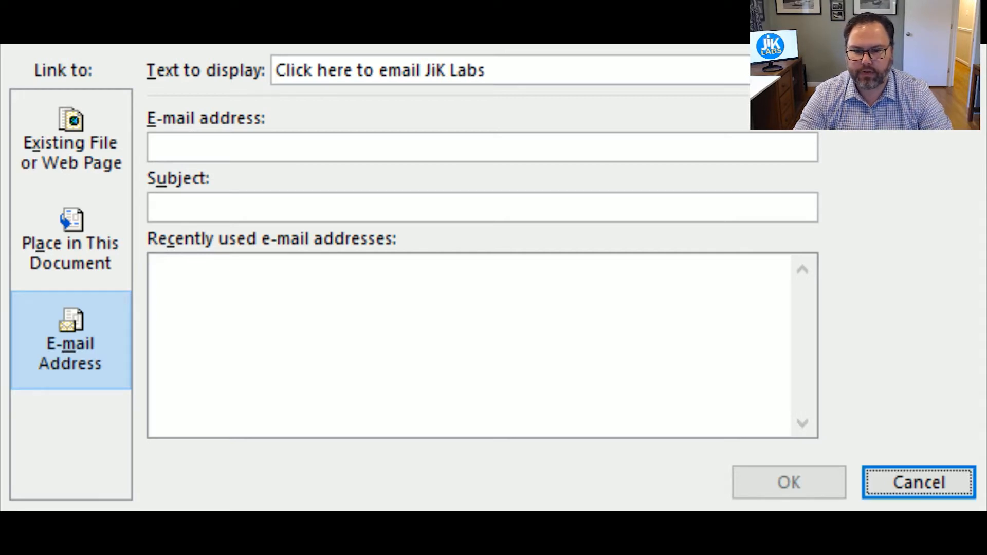
Step: Fill in the company e-mail address with subject 'Hello', confirm, and autofit column C
left_click(248, 149)
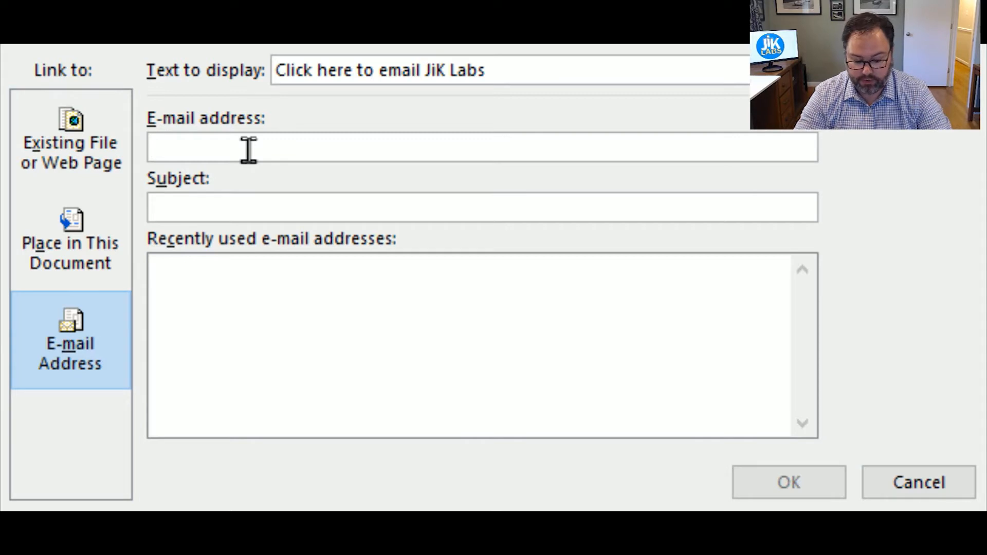
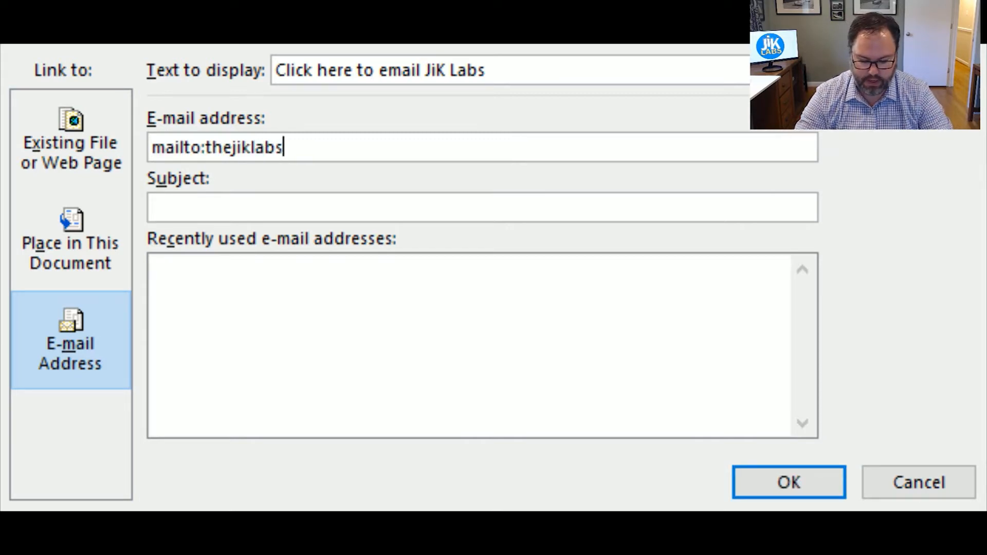
key("Tab")
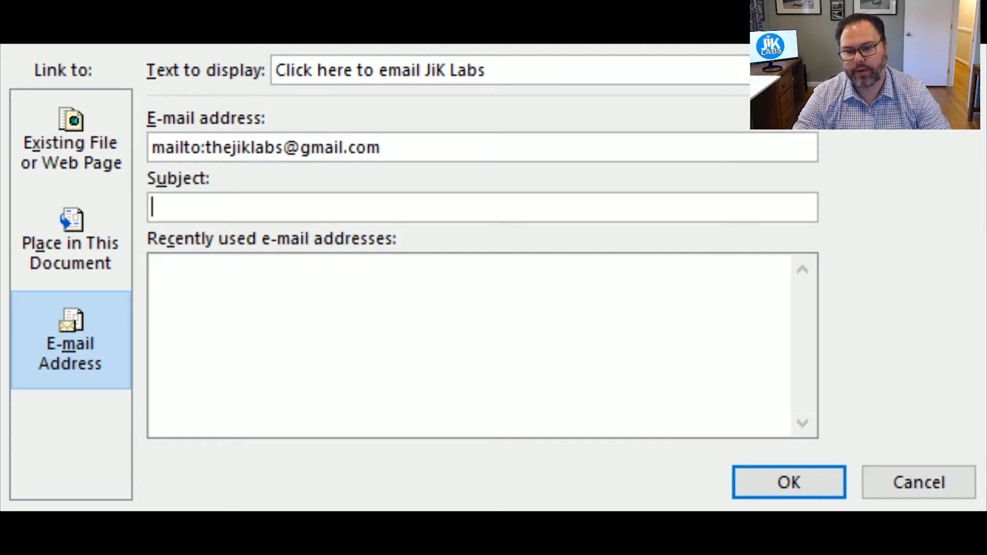
type("Hello")
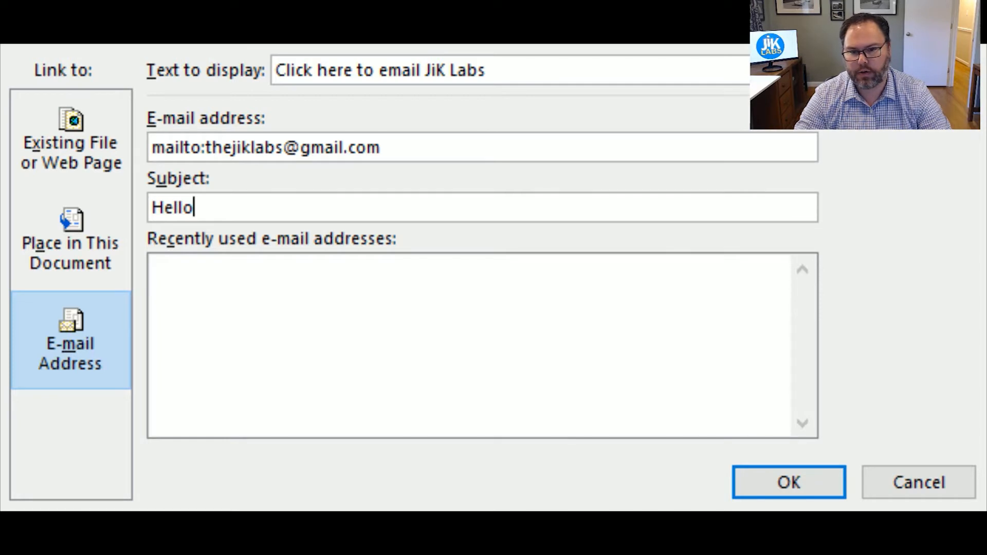
key("Tab")
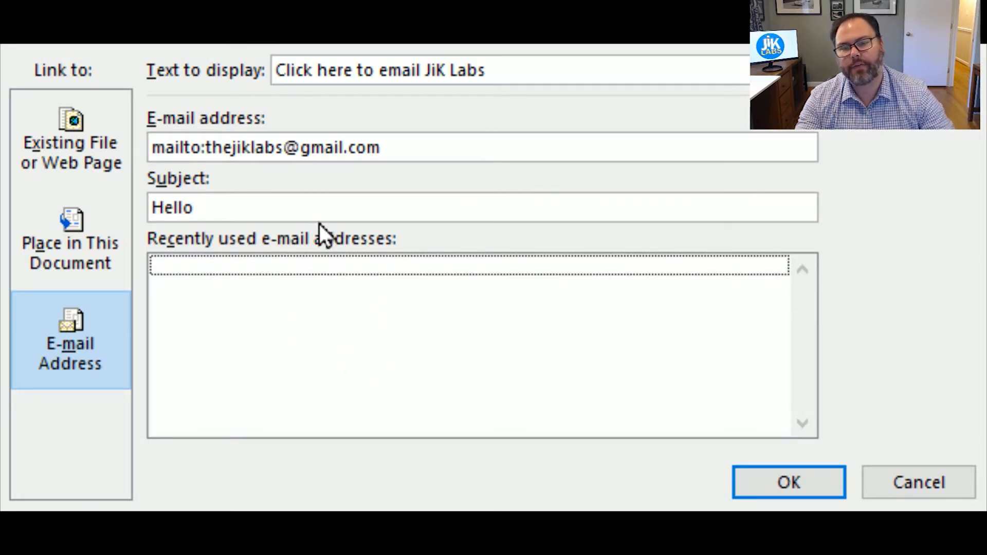
left_click(298, 206)
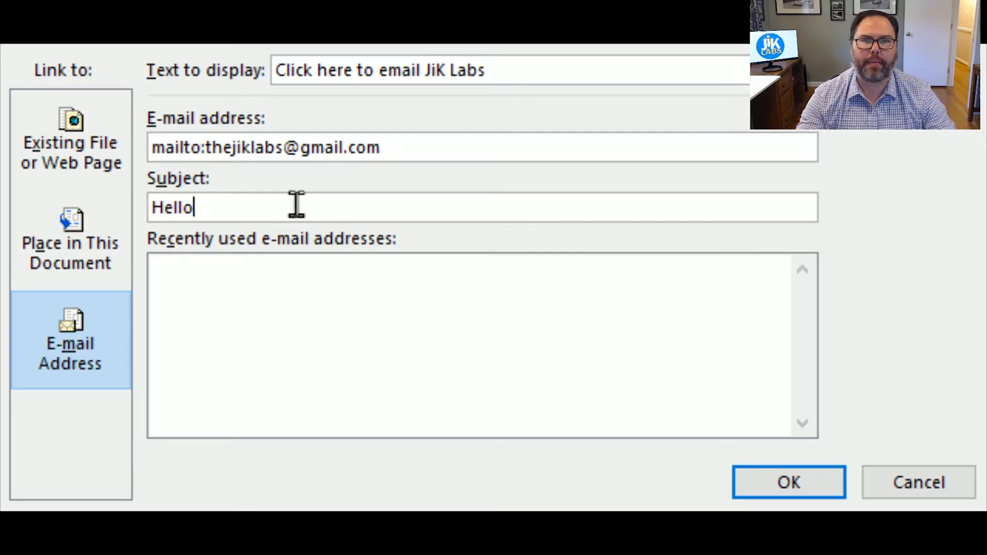
left_click_drag(287, 200, 223, 199)
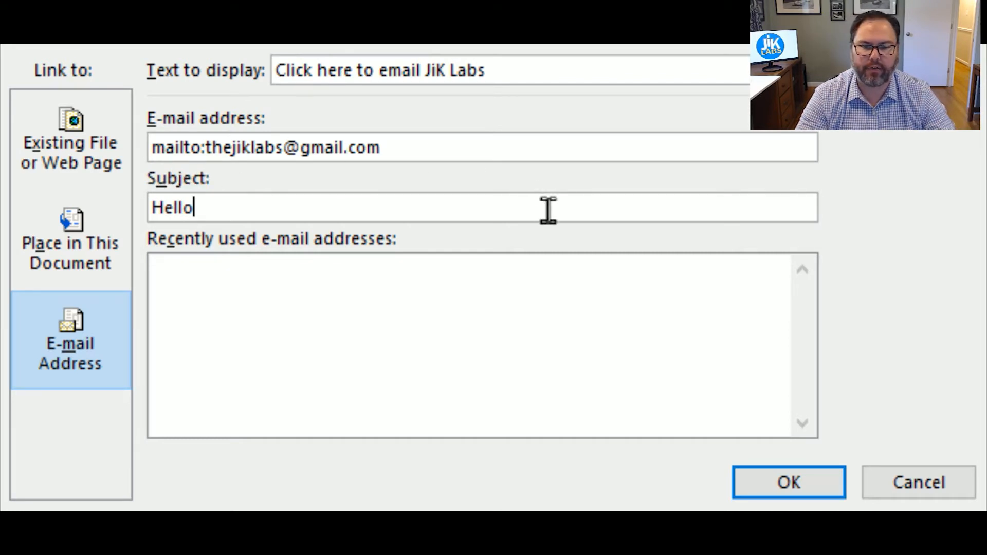
left_click(788, 482)
double_click(337, 104)
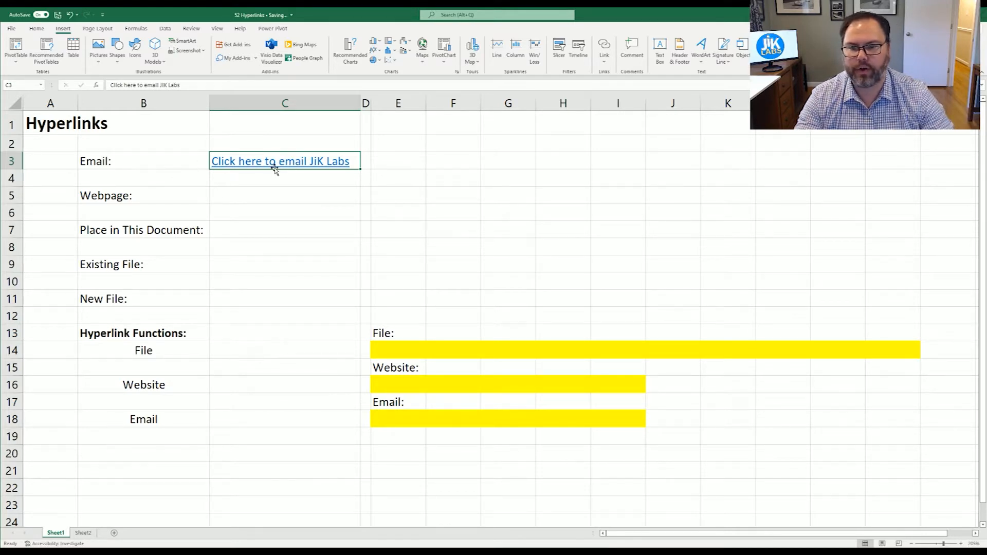
mouse_move(247, 165)
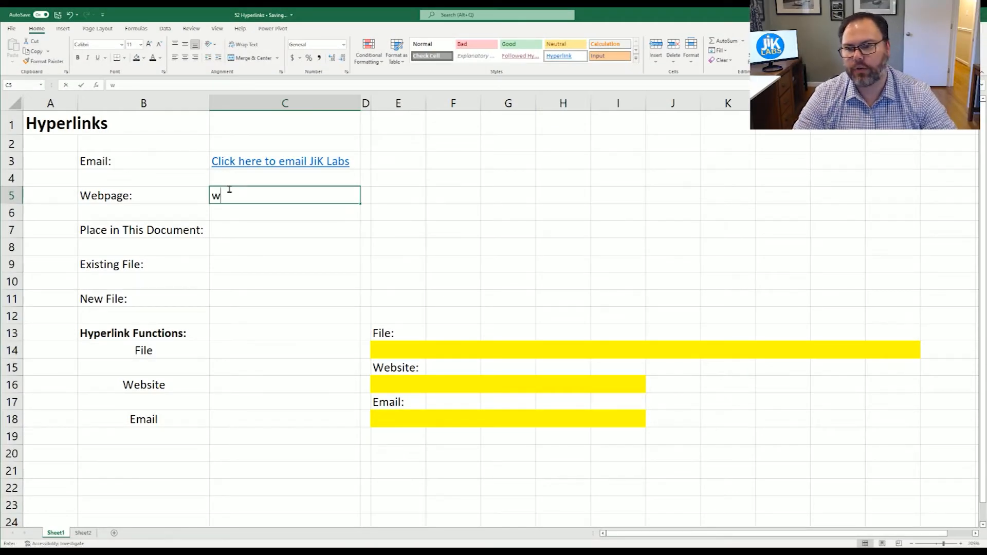
type("www.g")
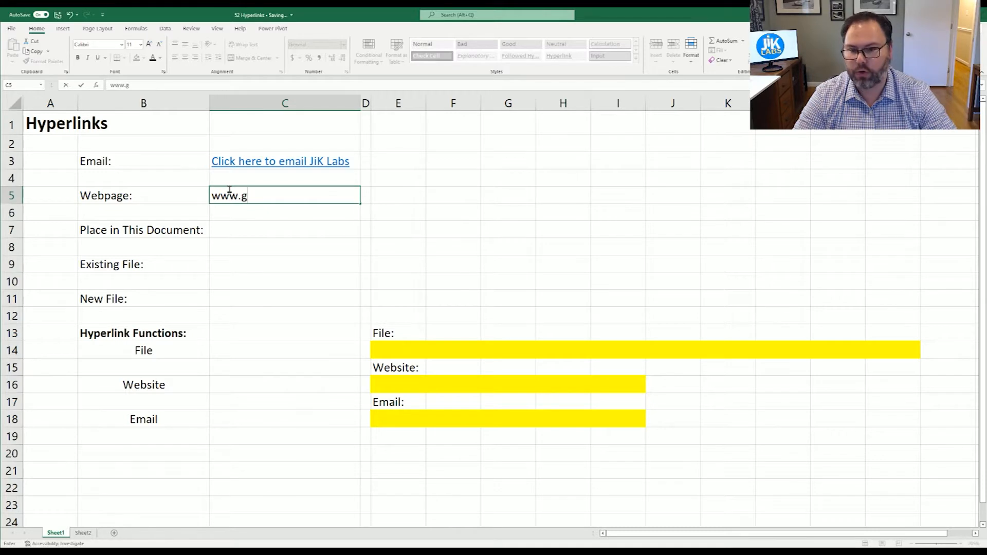
type("oogle.com")
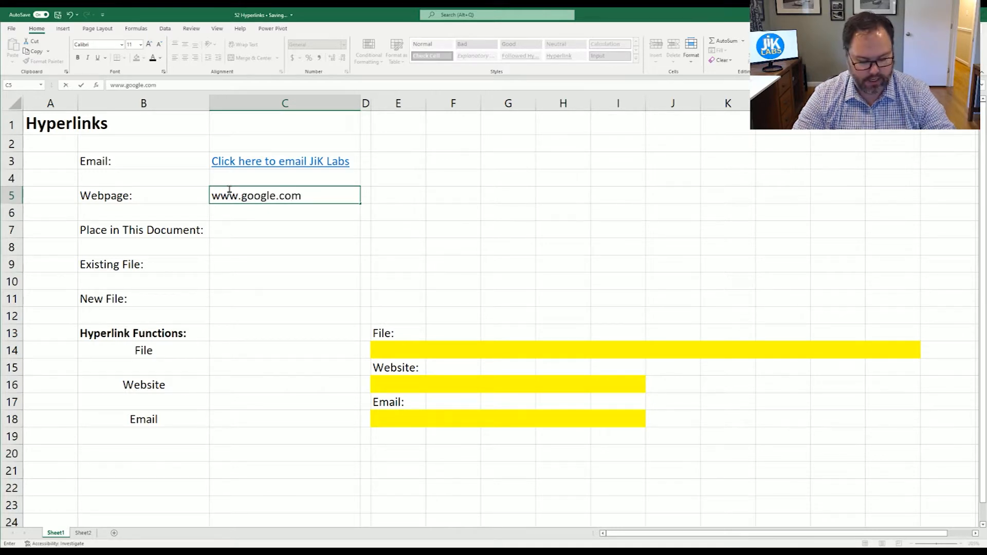
key("Return")
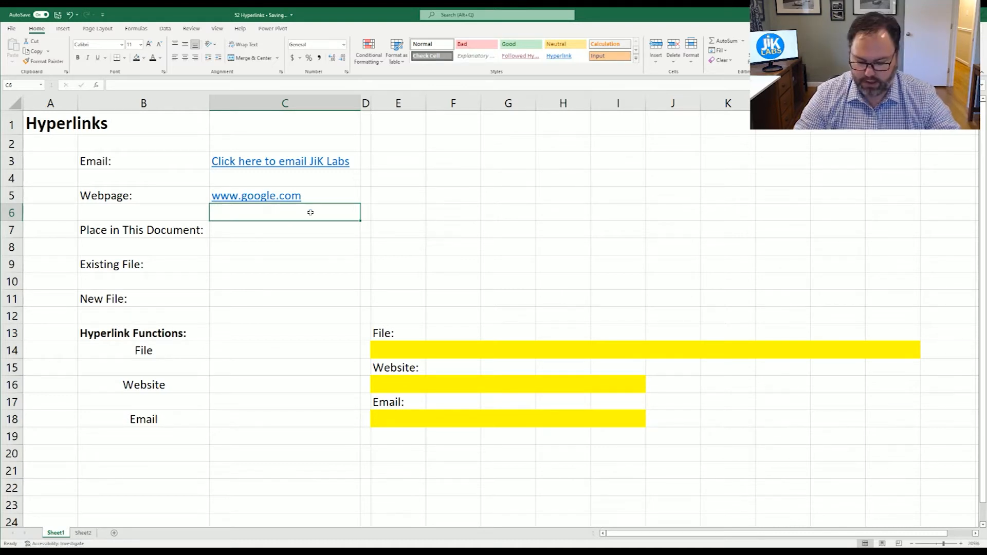
key("ctrl+z")
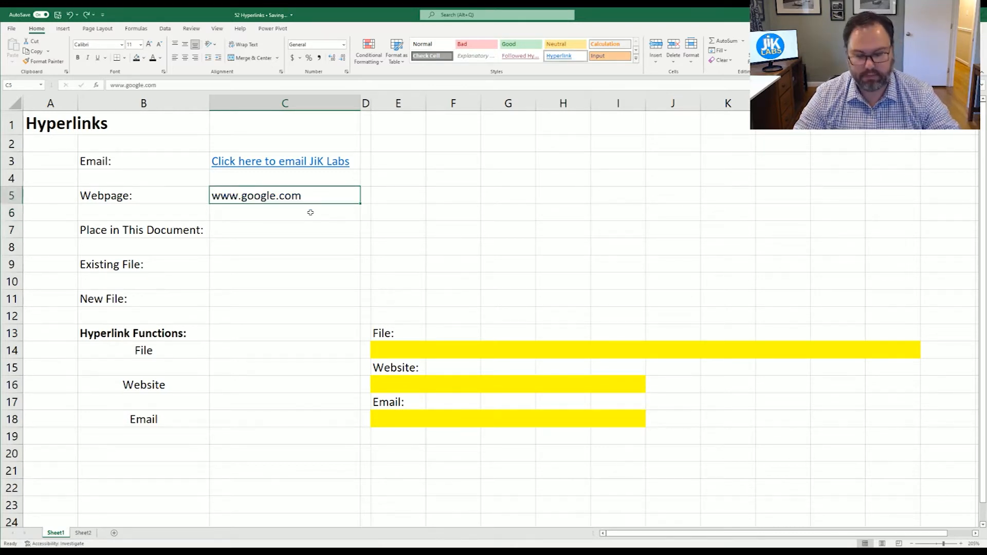
key("Delete")
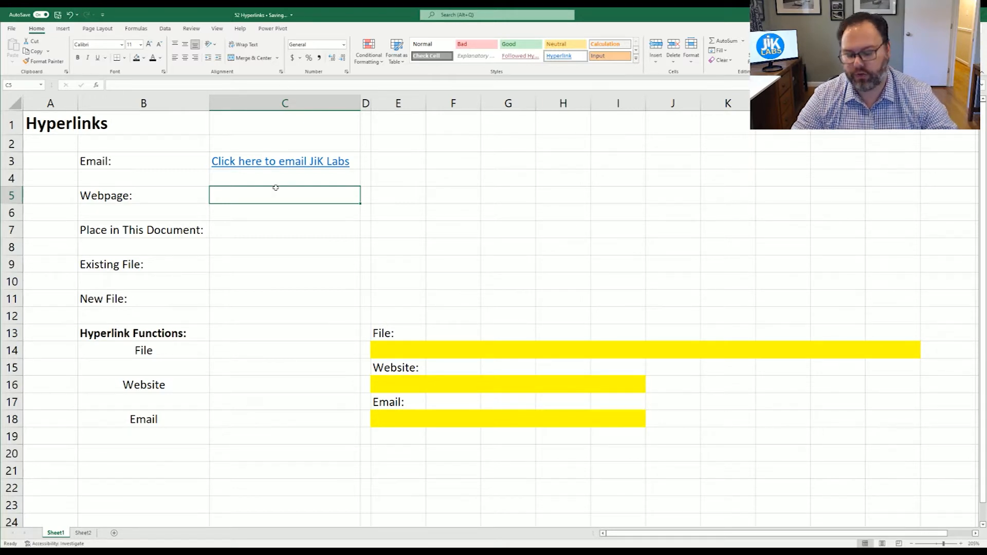
key("ctrl+k")
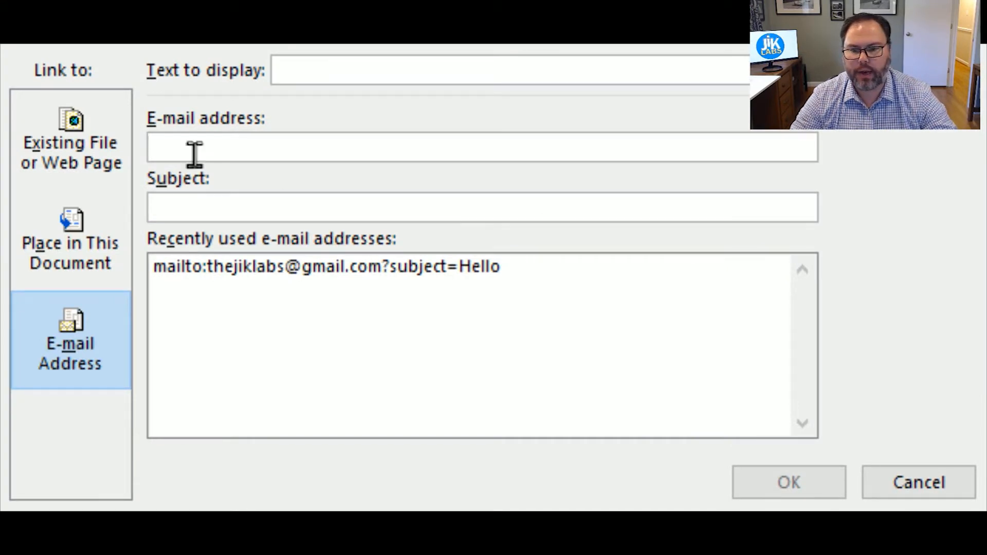
left_click(67, 164)
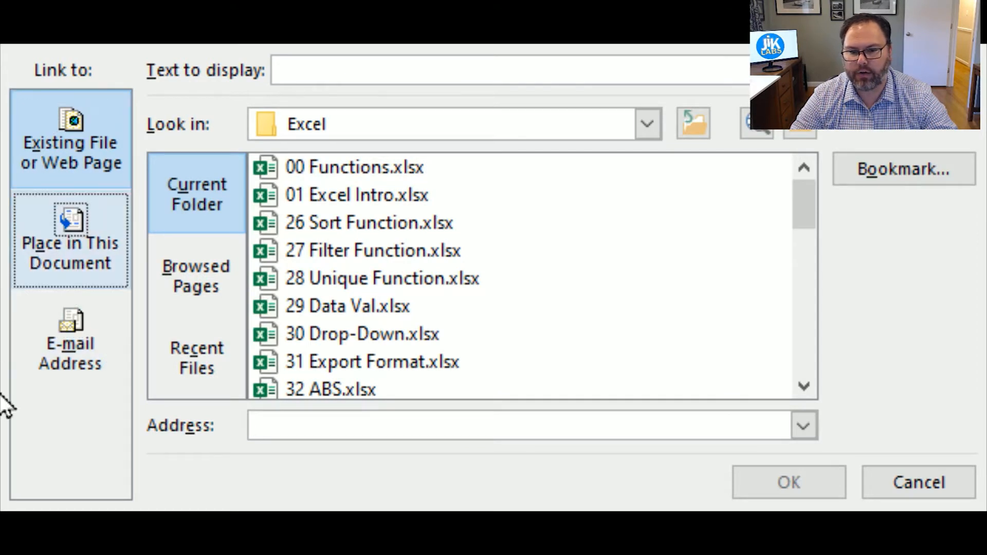
left_click(82, 138)
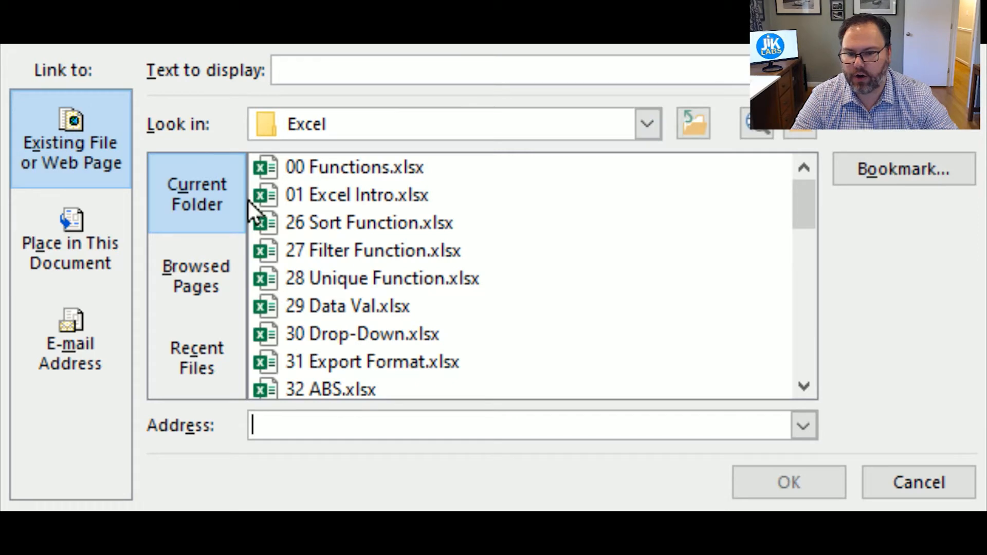
left_click(211, 309)
left_click(194, 345)
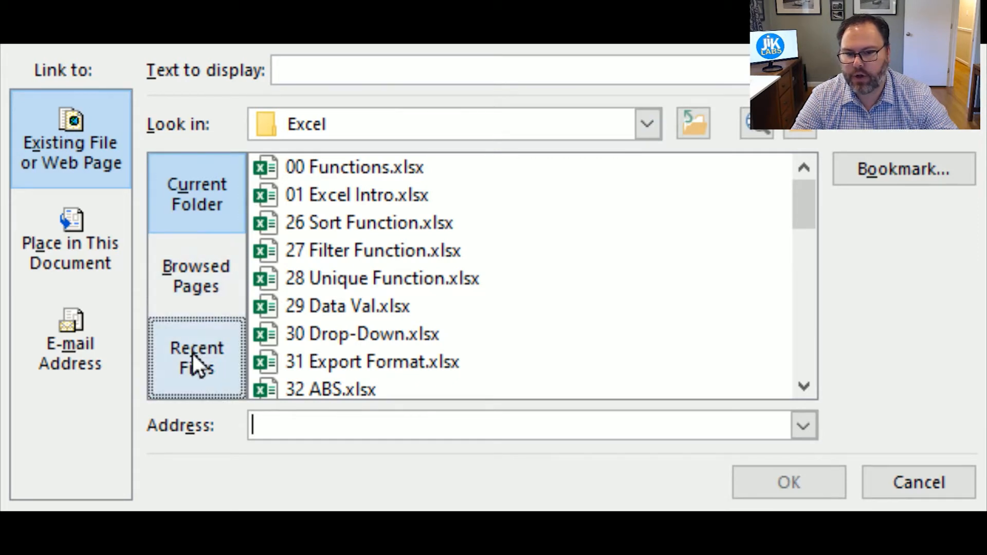
left_click(324, 70)
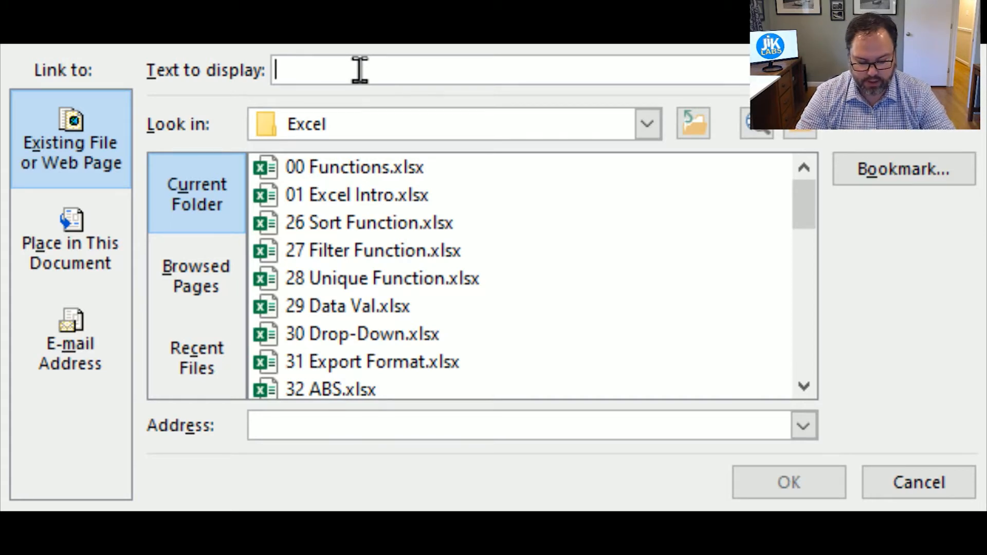
type("Click Here to go to Google")
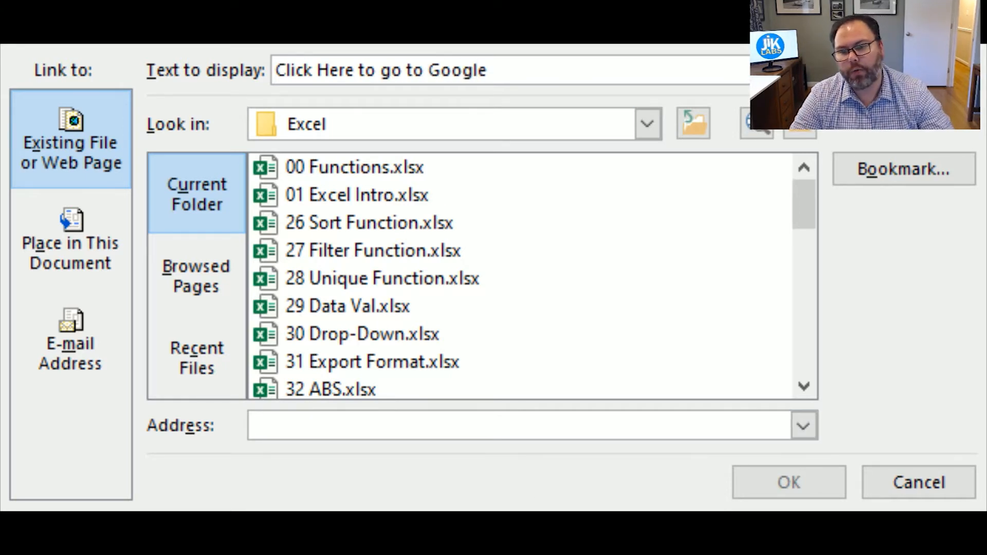
left_click(268, 425)
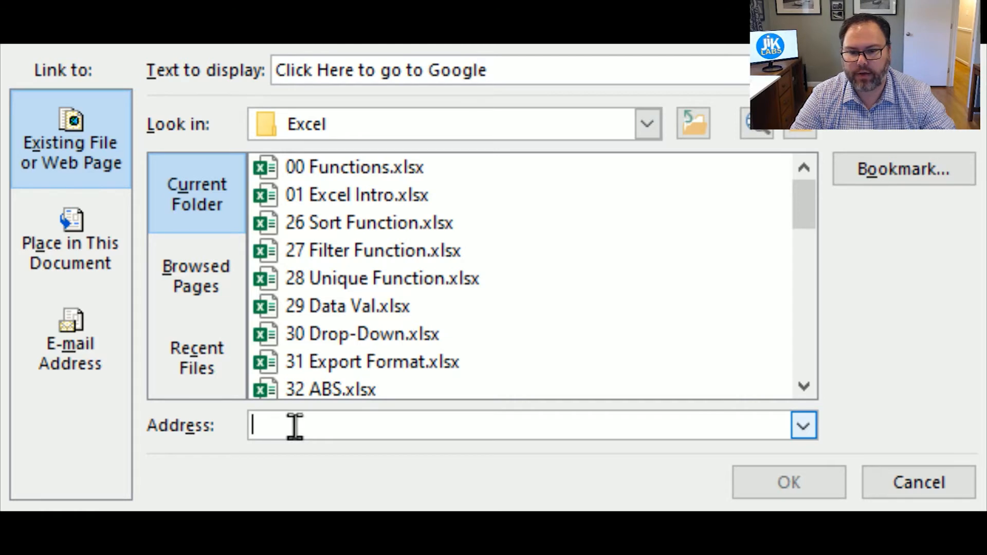
type("www.google.com")
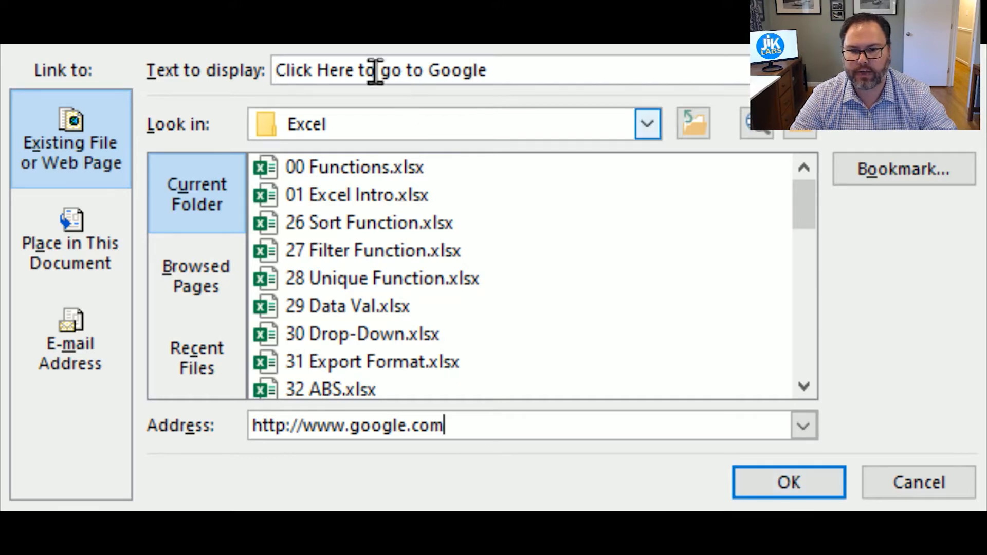
left_click(772, 477)
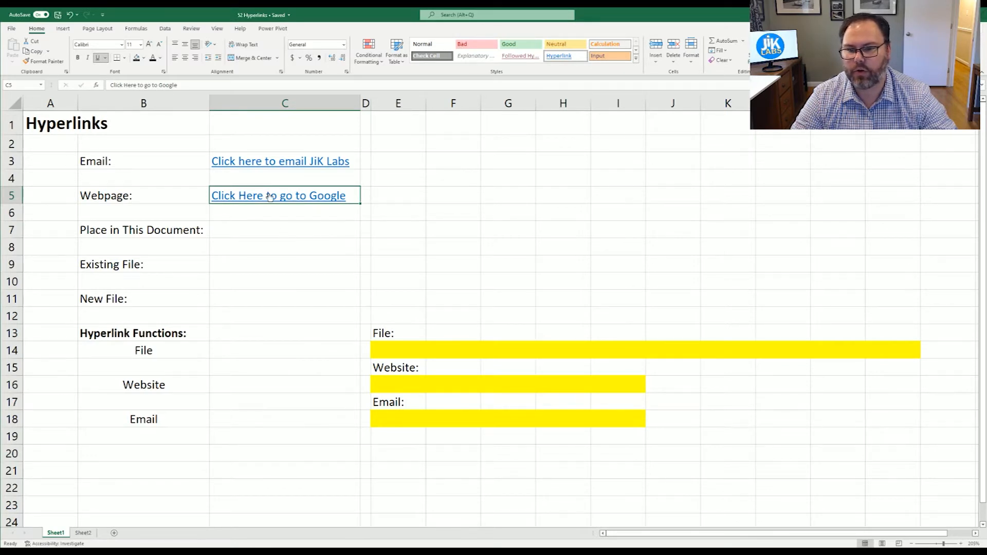
mouse_move(270, 197)
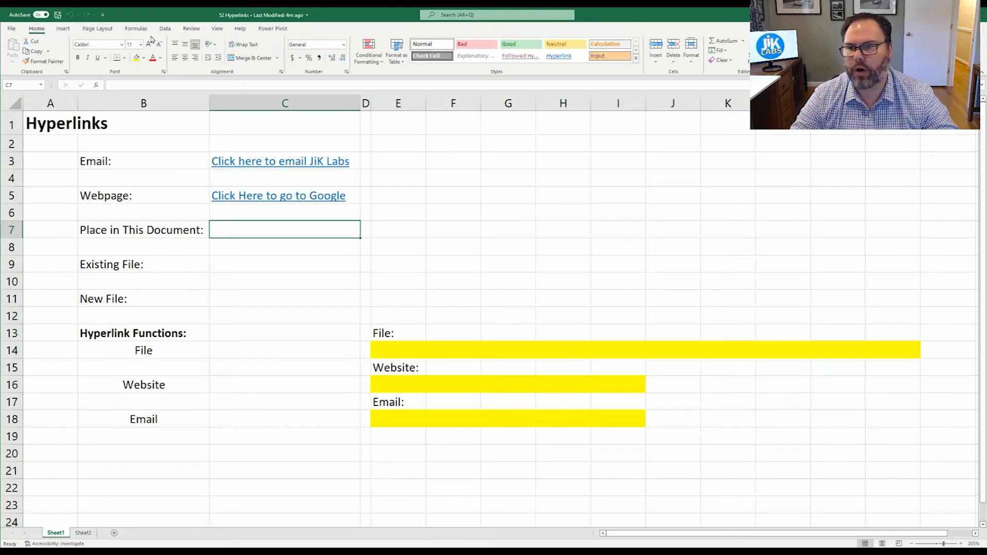
Step: Create a 'Click here to Jump' link in C7 pointing to Sheet2 cell B2
left_click(63, 29)
left_click(604, 64)
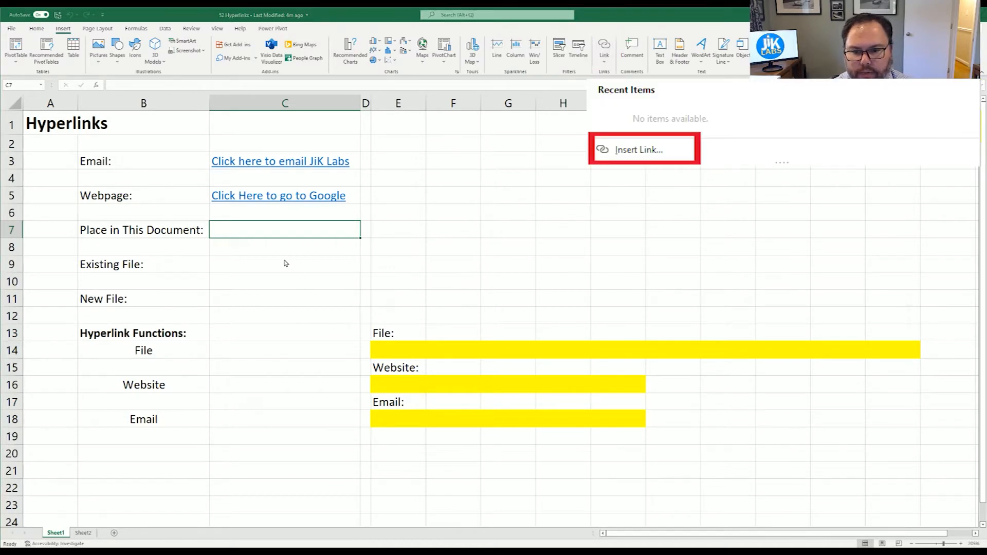
key("ctrl+k")
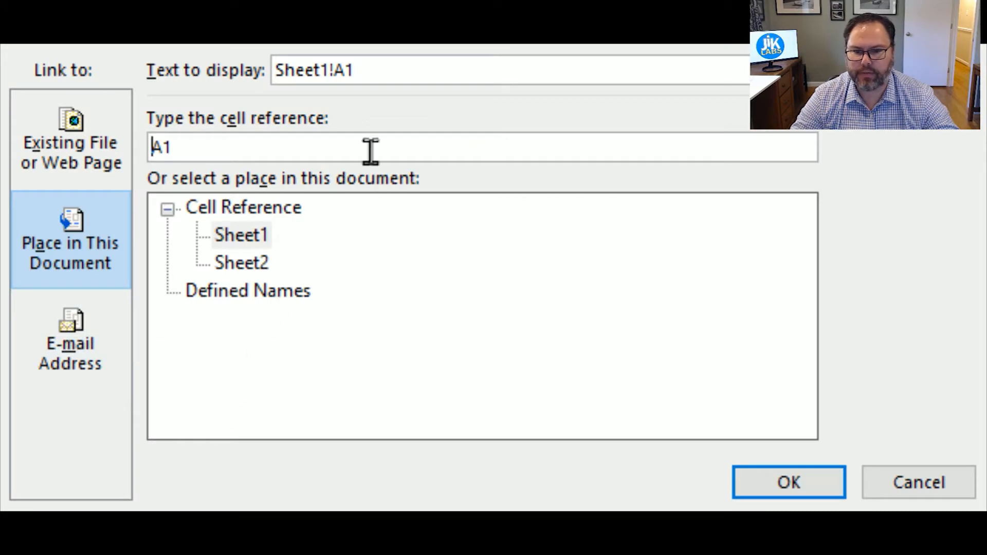
left_click_drag(359, 71, 231, 71)
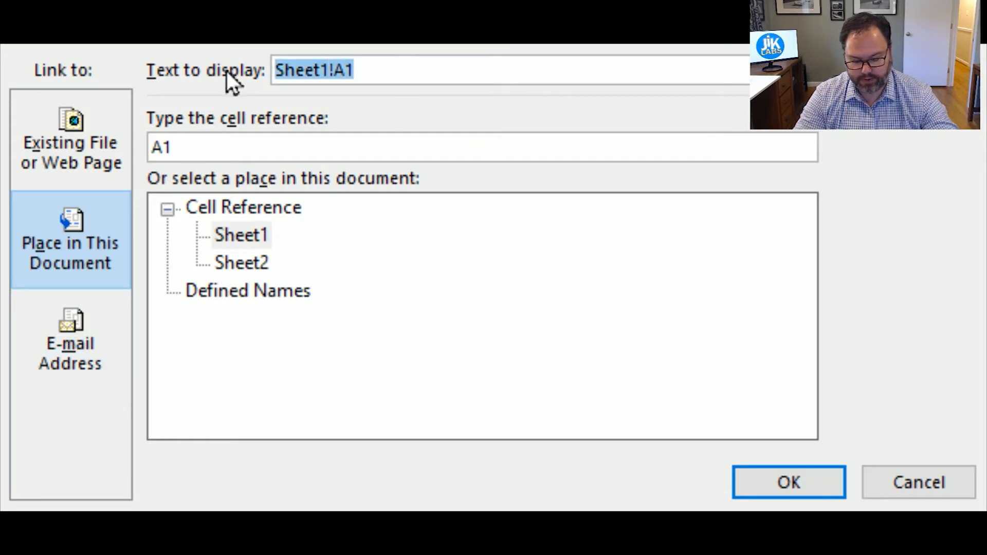
type("Clic")
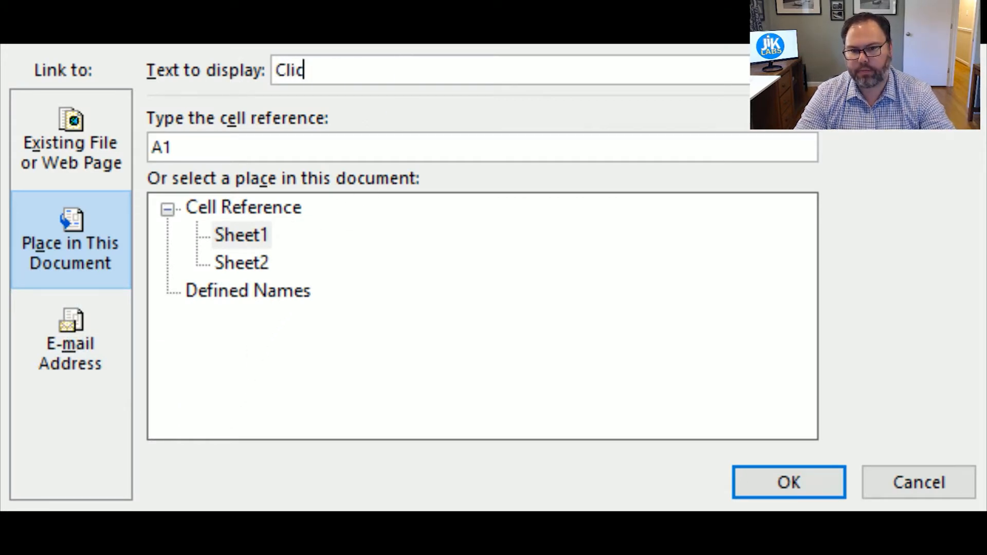
type("k here to Jump")
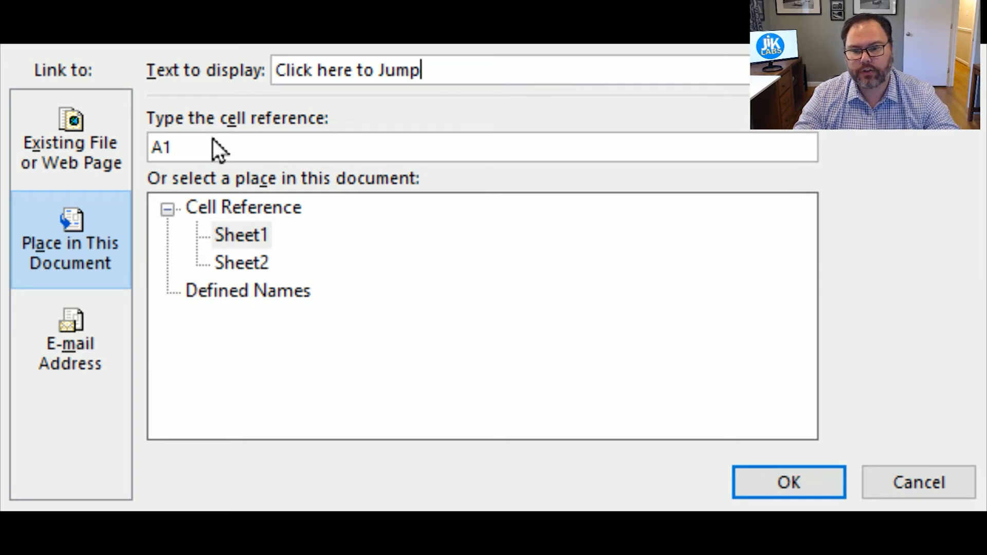
left_click_drag(208, 142, 85, 145)
type("B2")
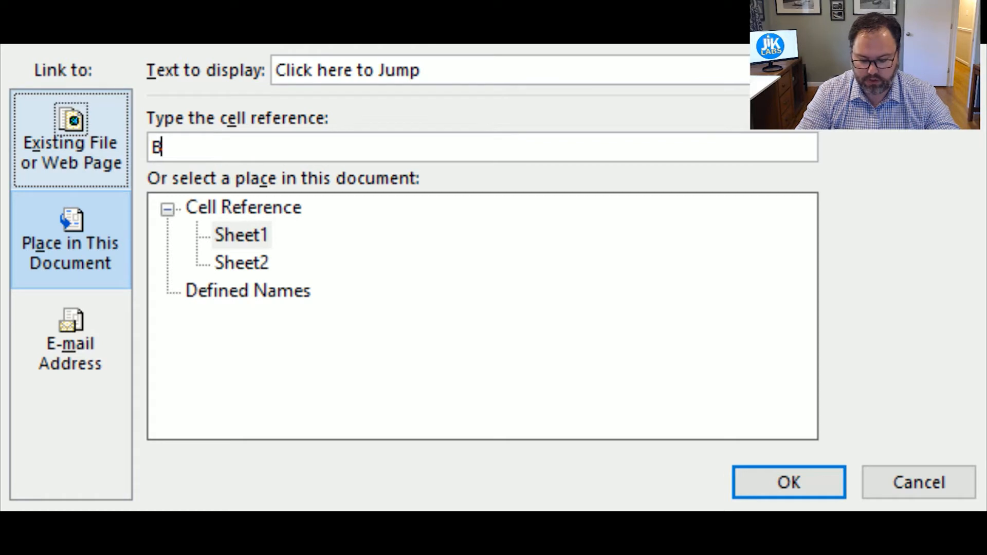
left_click(254, 261)
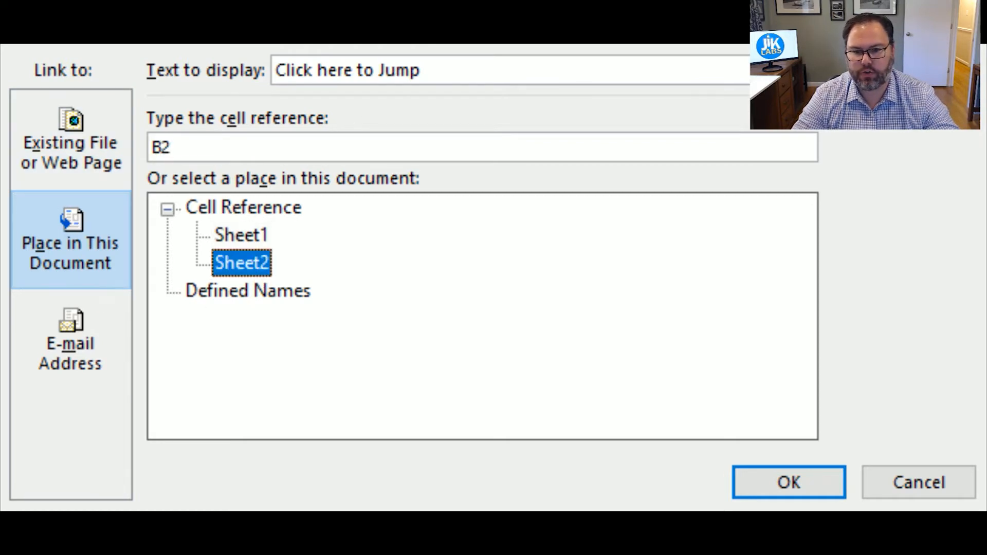
left_click(787, 483)
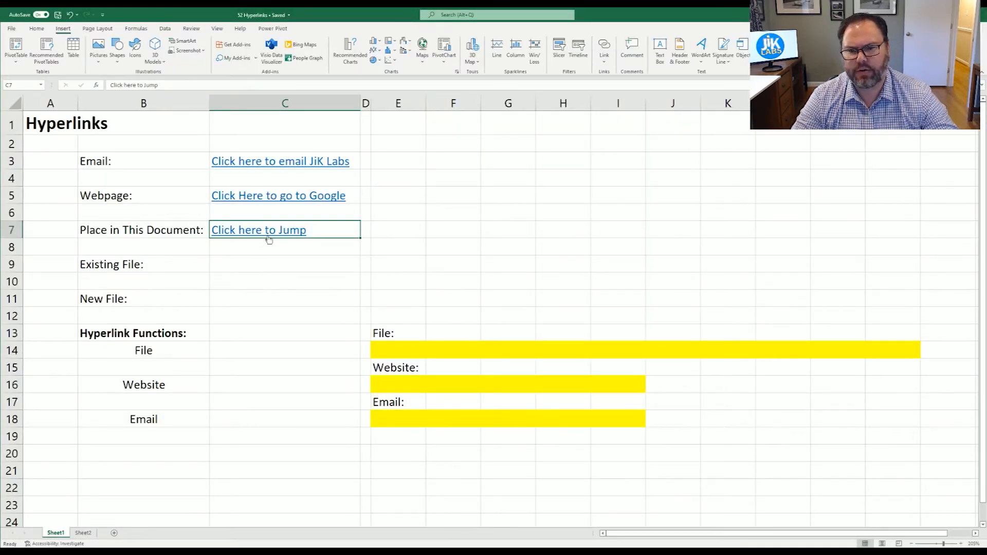
left_click(271, 232)
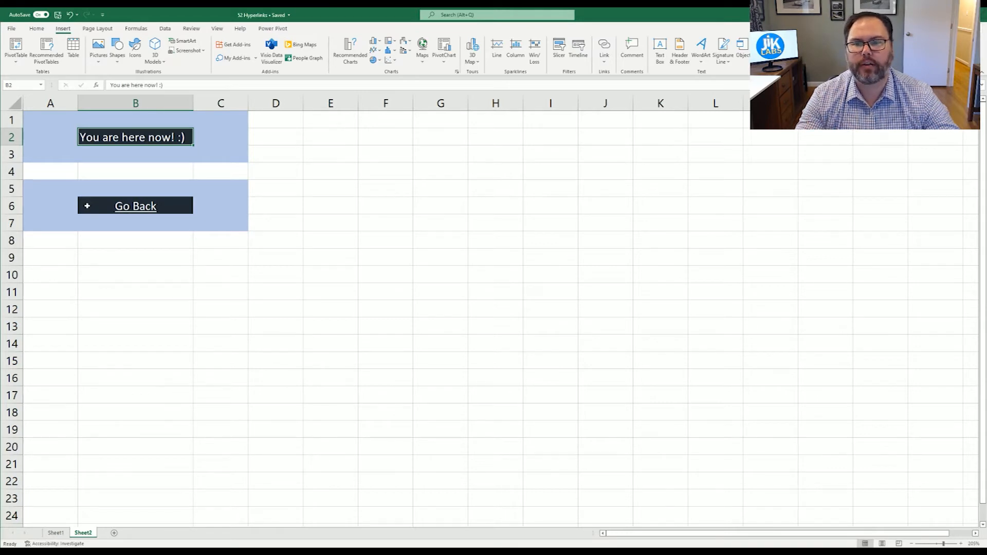
left_click(87, 206)
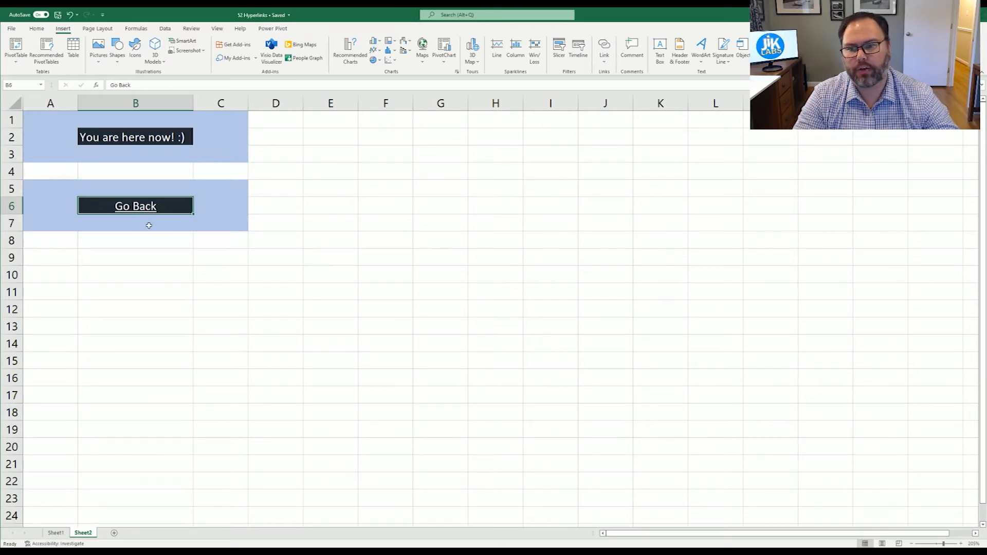
left_click(128, 208)
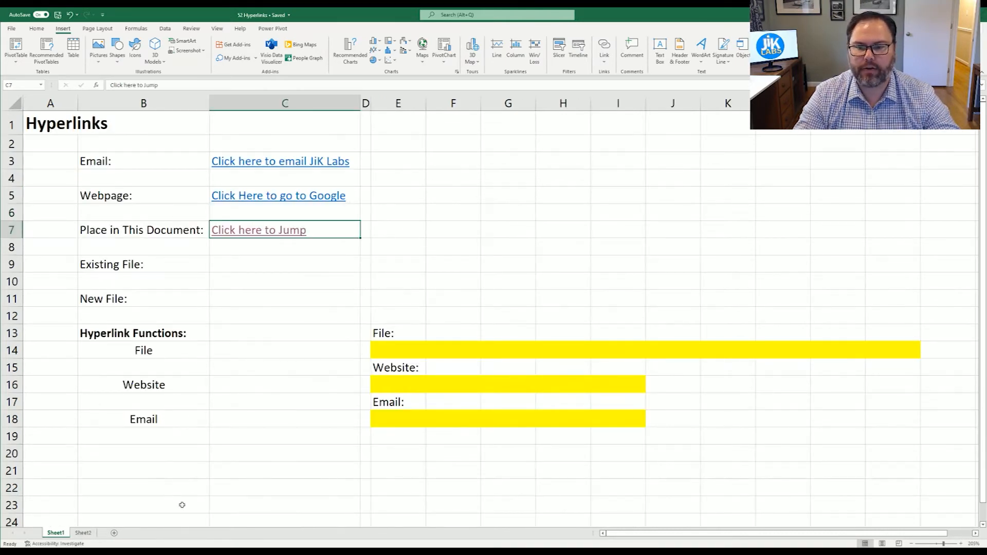
left_click(304, 252)
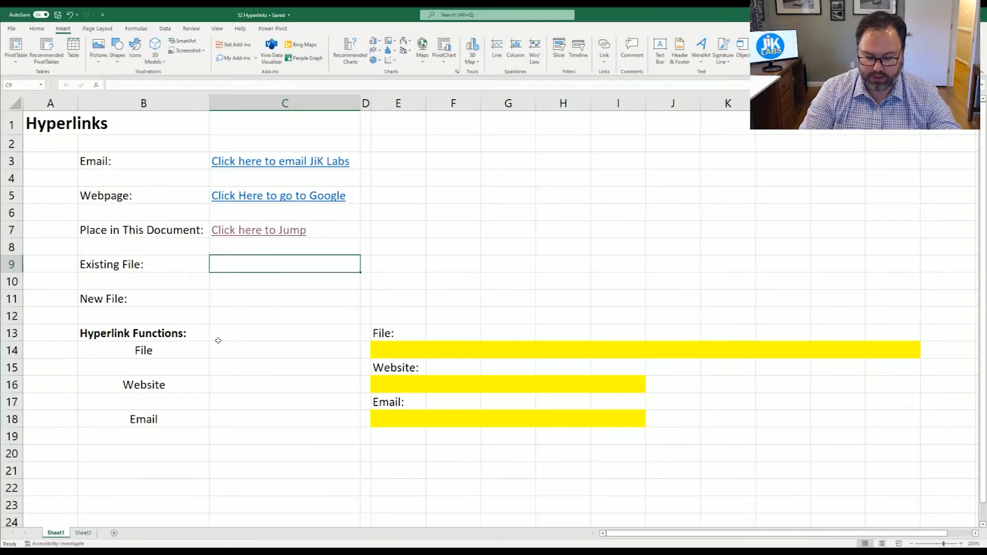
Step: In the C9 link settings, replace the display text with '38 Wrap Text'
key("ctrl+k")
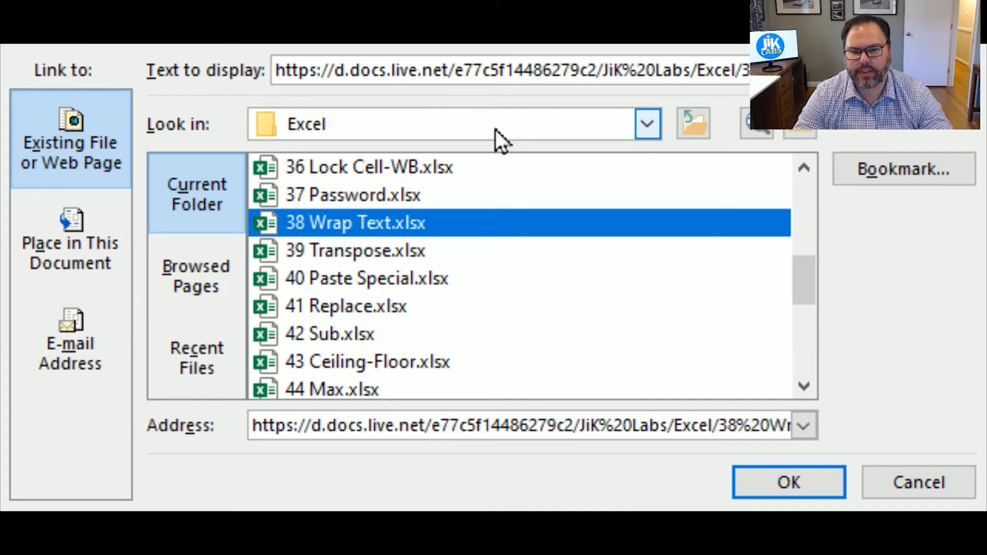
triple_click(445, 71)
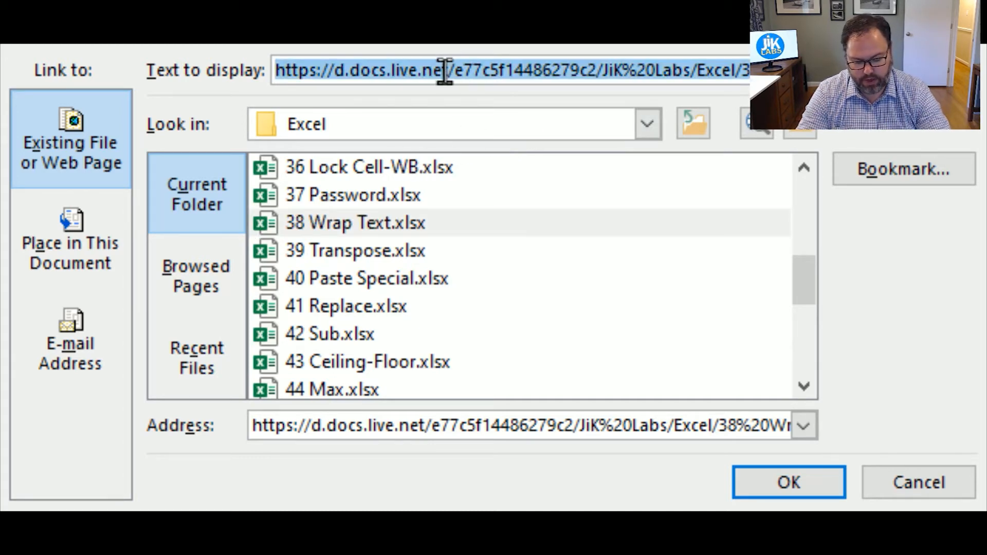
type("38 Wrap")
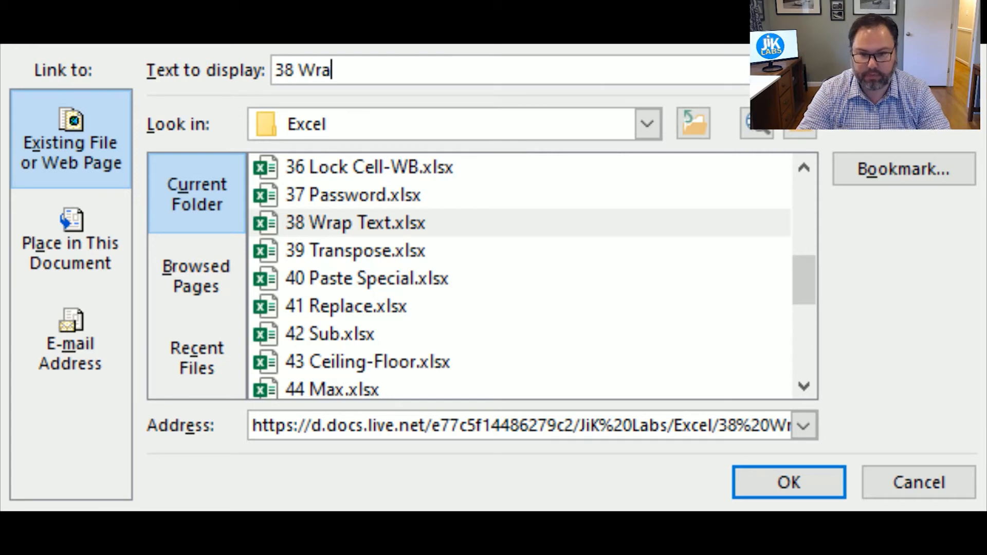
type(" Text")
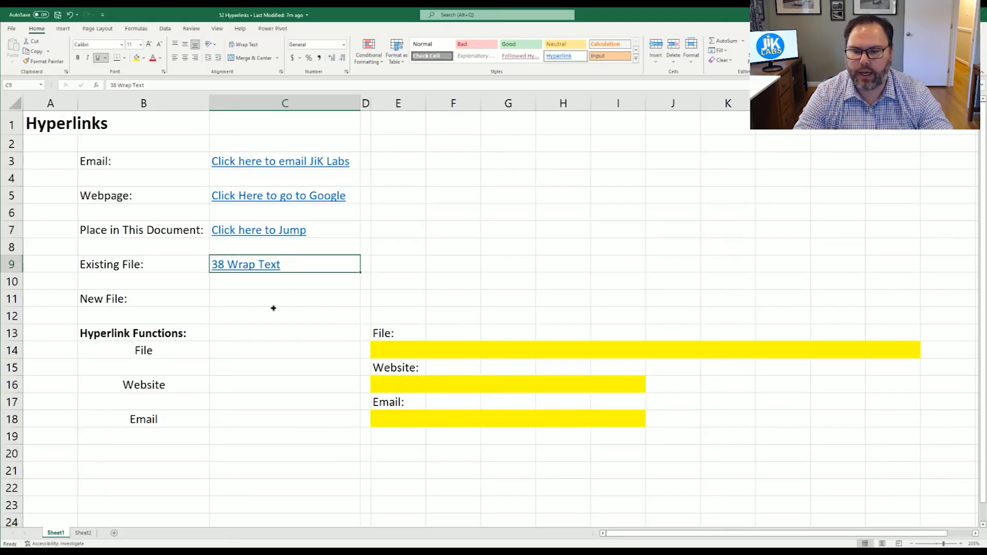
Step: Follow the 38 Wrap Text link in C9 to the workbook in the browser, then minimize it
left_click(271, 310)
left_click(260, 296)
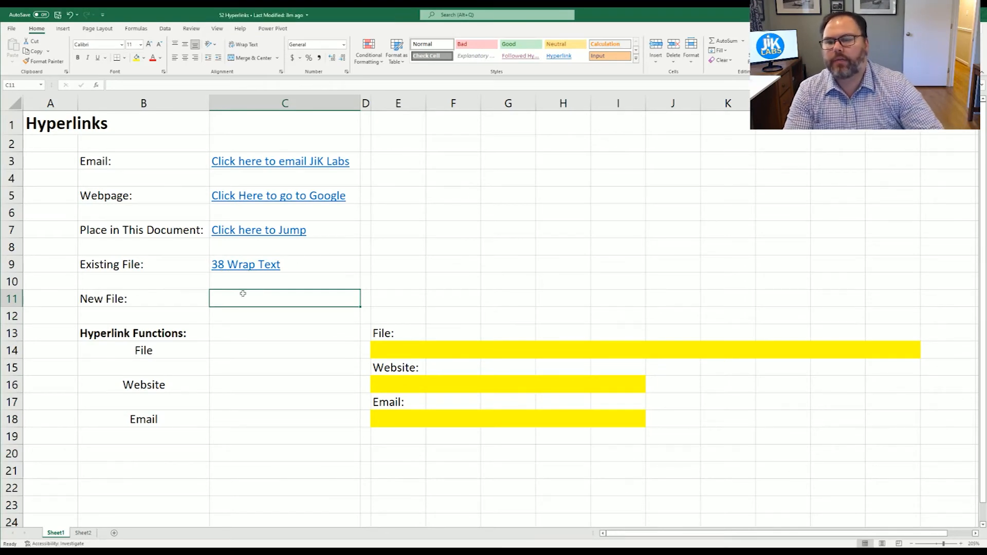
left_click(248, 264)
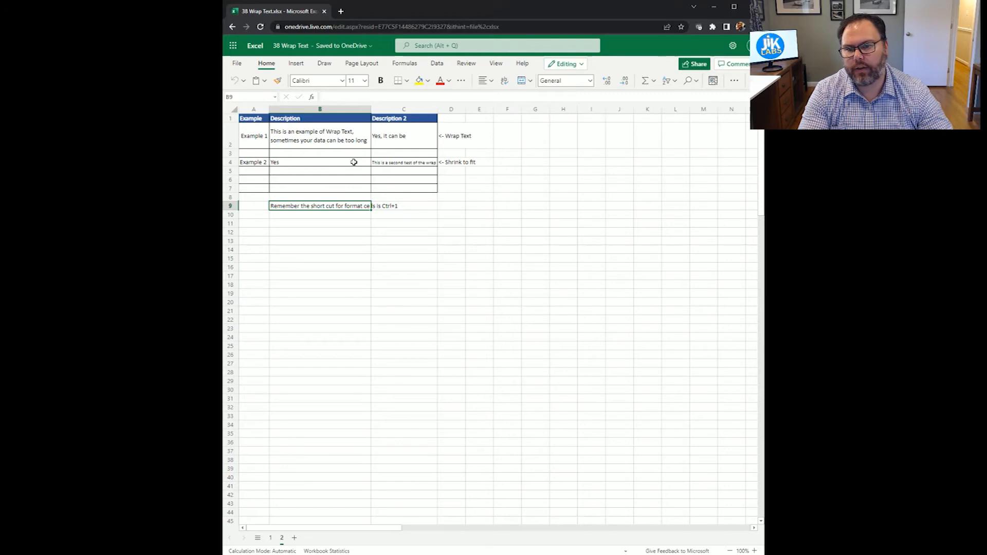
left_click(713, 10)
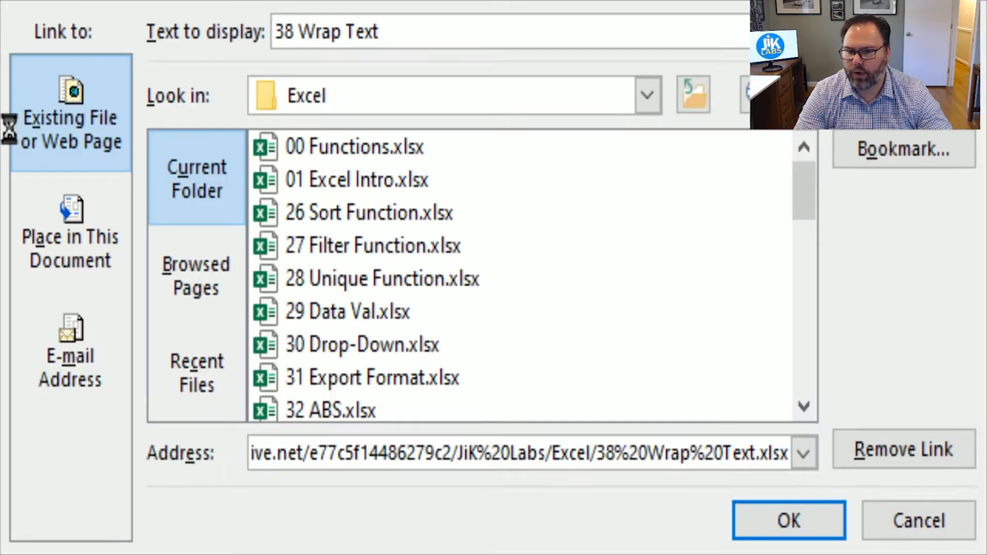
Step: Repoint the 38 Wrap Text link to the local 38 Wrap Text.xlsx file
key("ctrl+a")
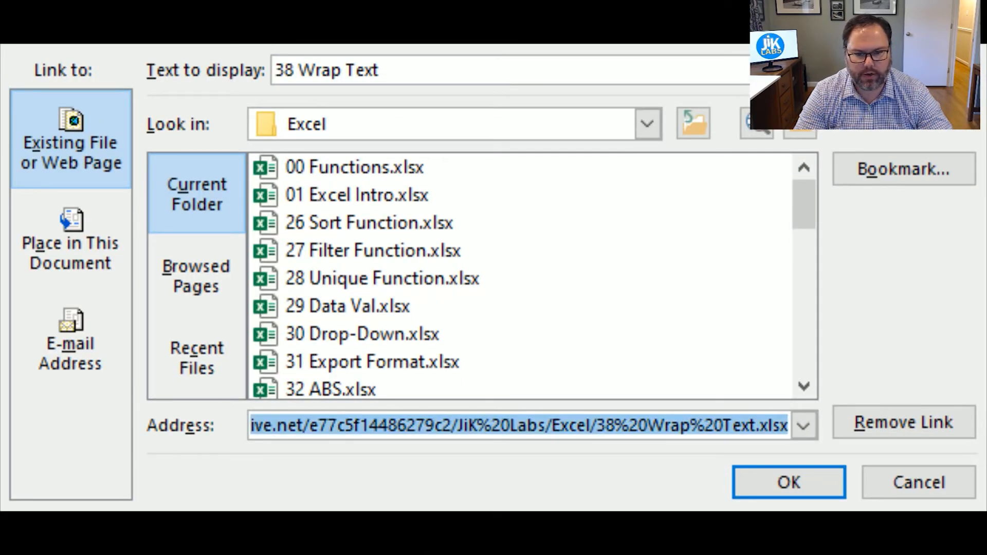
left_click_drag(345, 428, 117, 430)
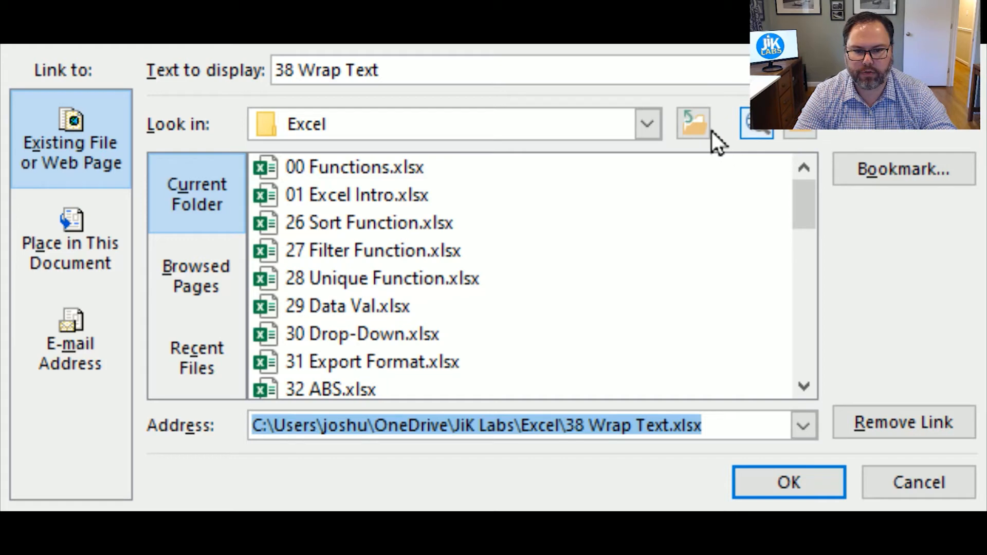
left_click(800, 126)
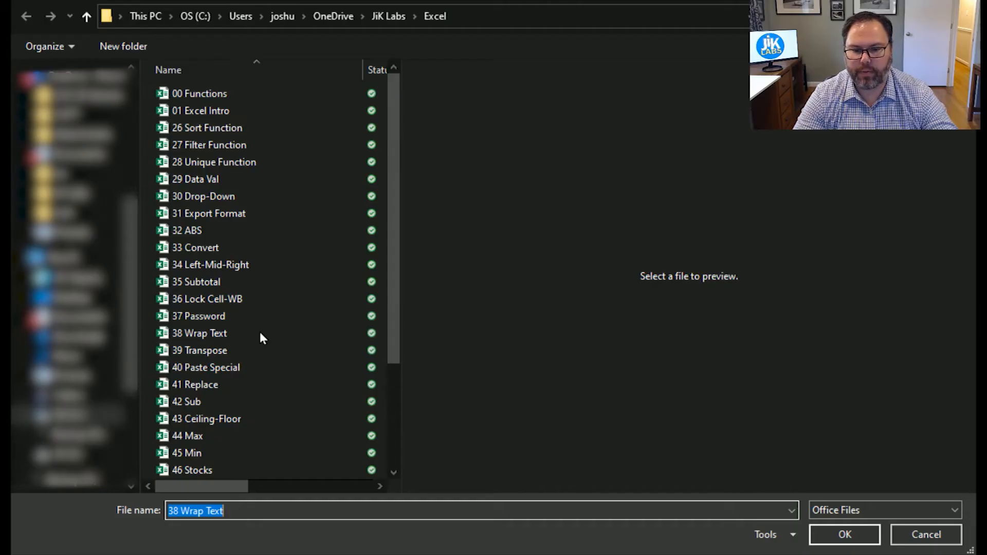
left_click(190, 332)
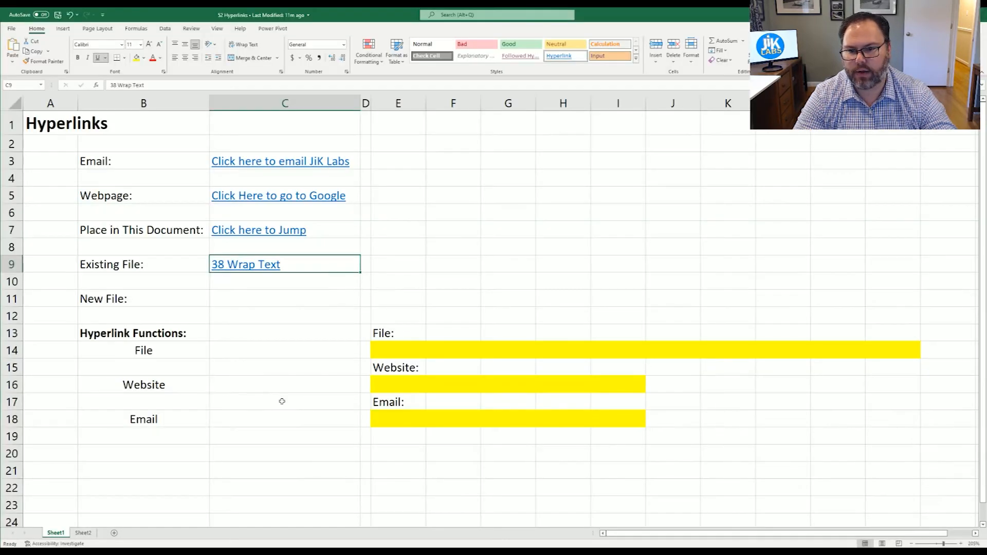
Step: Open the 38 Wrap Text workbook through the C9 link, accepting the security warning
left_click(282, 401)
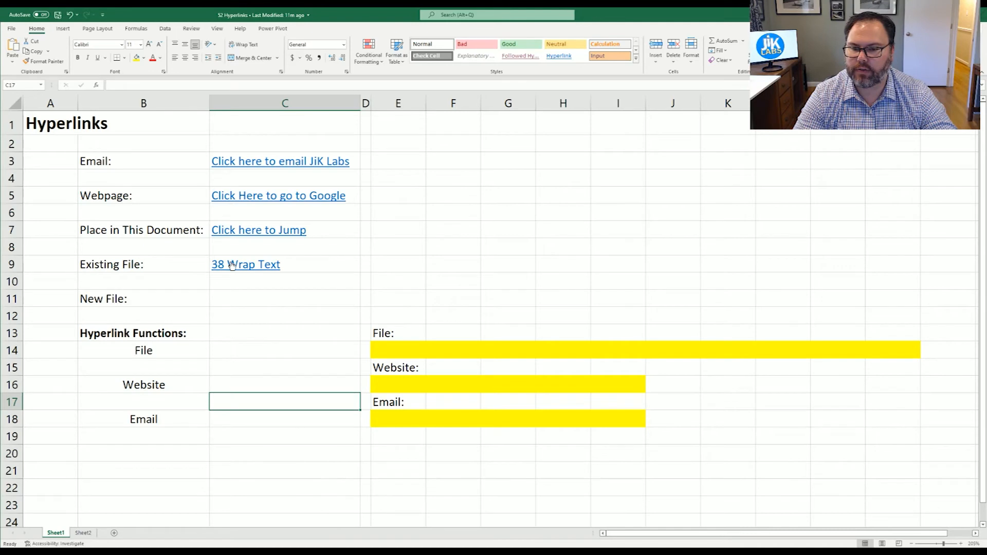
left_click(231, 265)
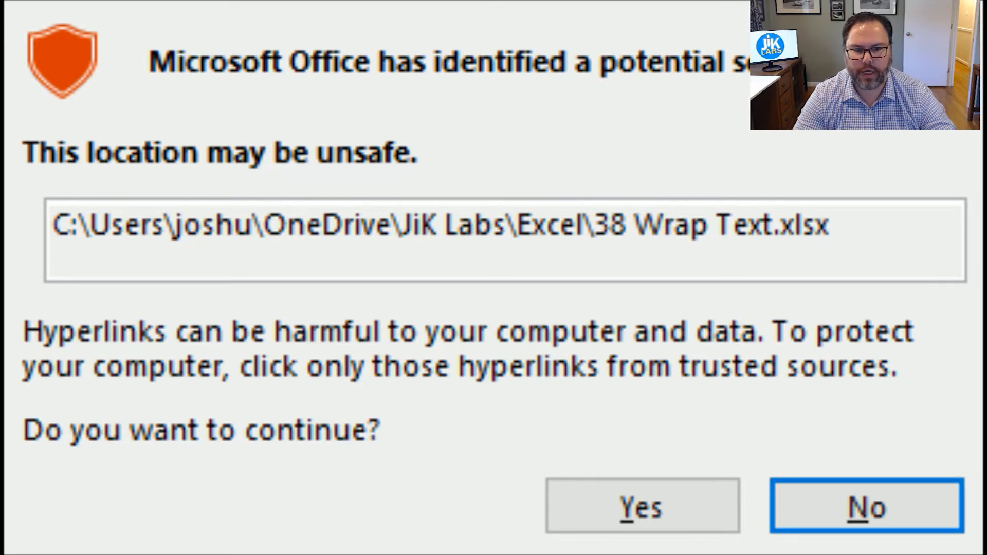
left_click(619, 506)
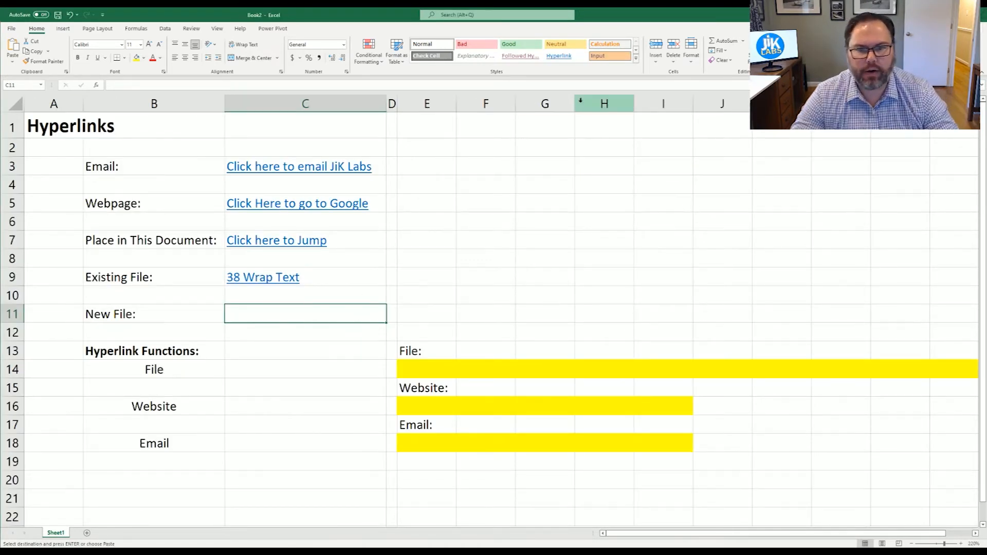
Step: Add a 'New Excel' link in C11 that creates a new document named New Excel 1
left_click(64, 31)
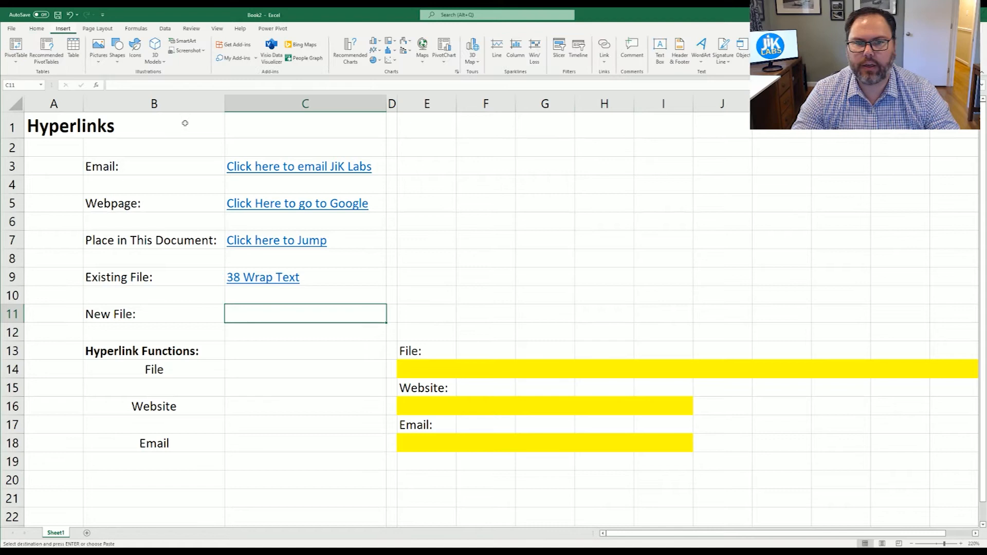
left_click(602, 63)
left_click(628, 153)
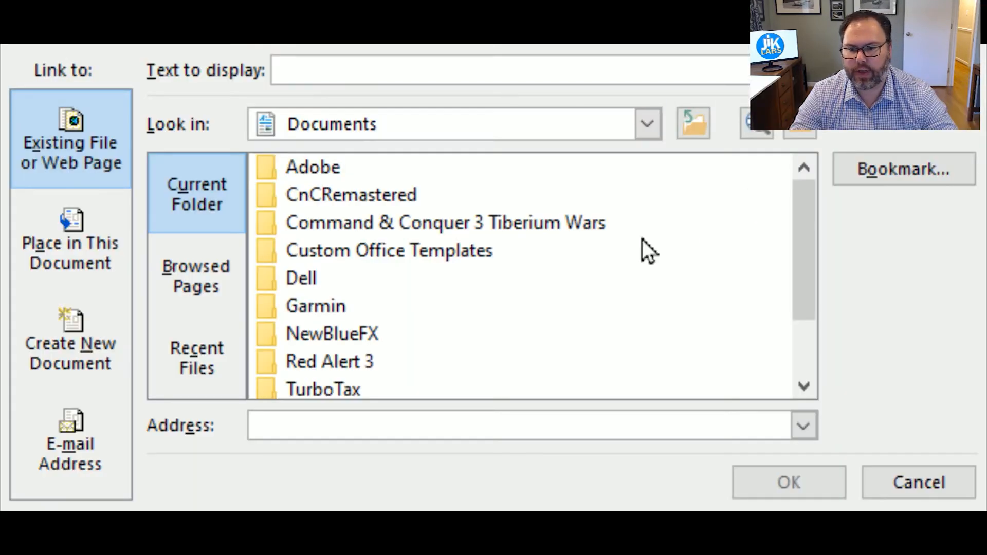
left_click(55, 342)
left_click(379, 71)
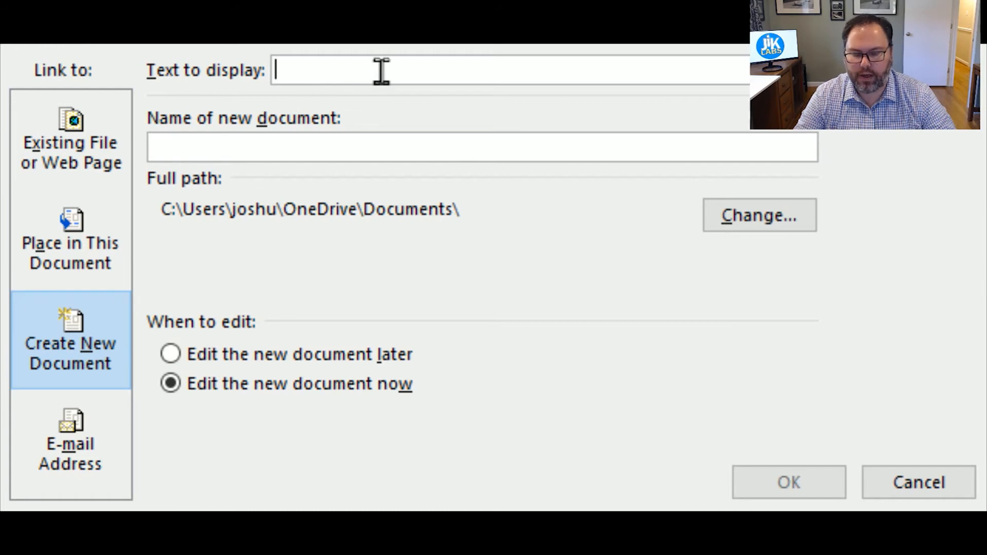
type("New Excel")
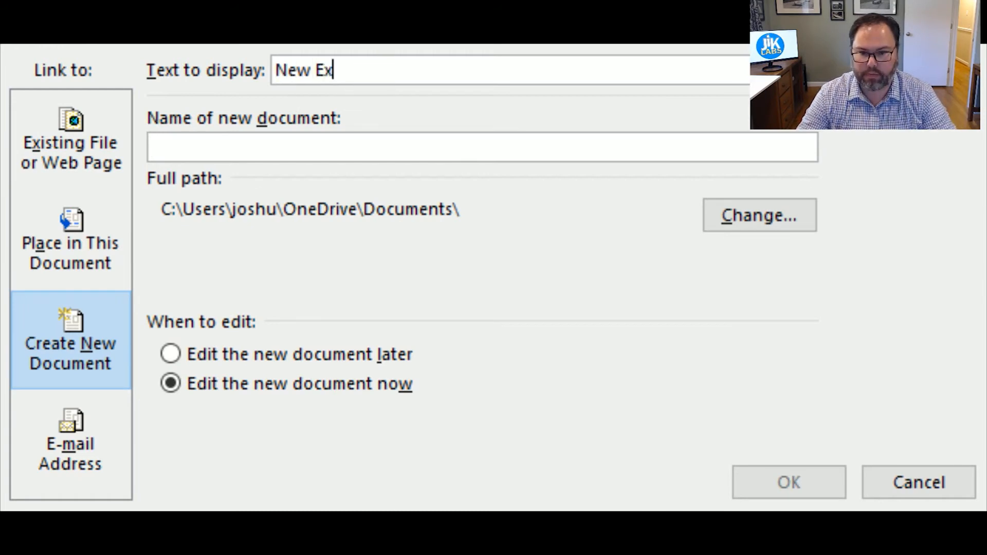
key("Tab")
left_click(245, 139)
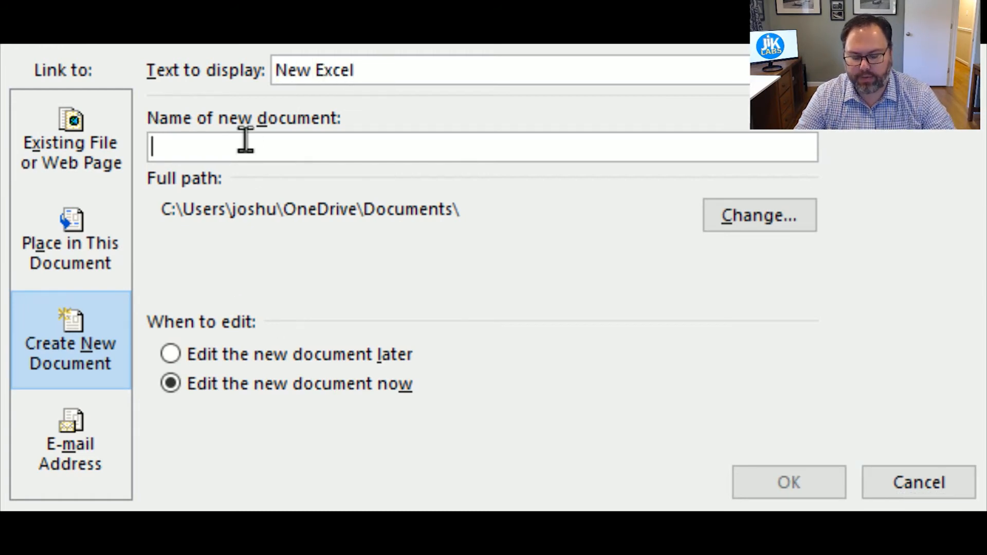
type("N")
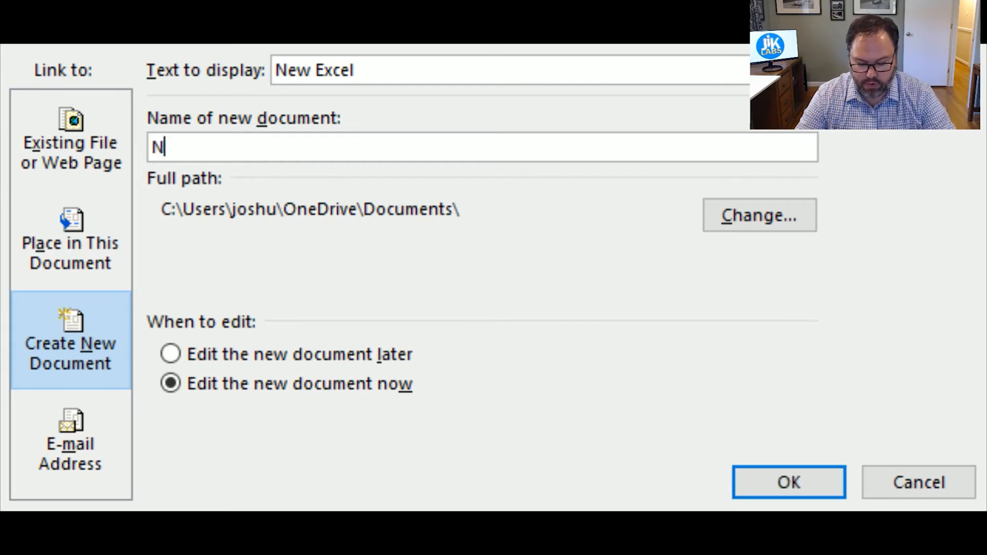
type("ew E")
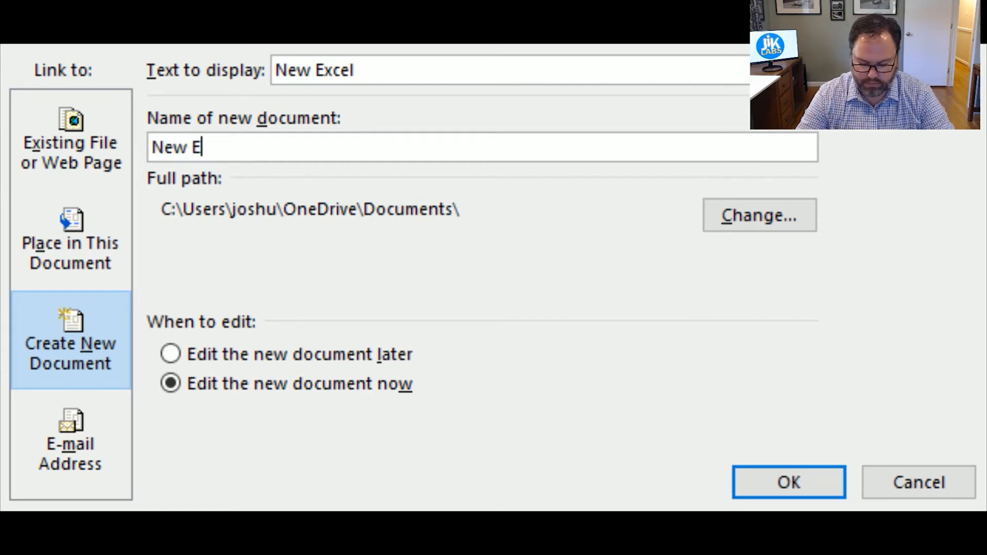
type("xcel 1")
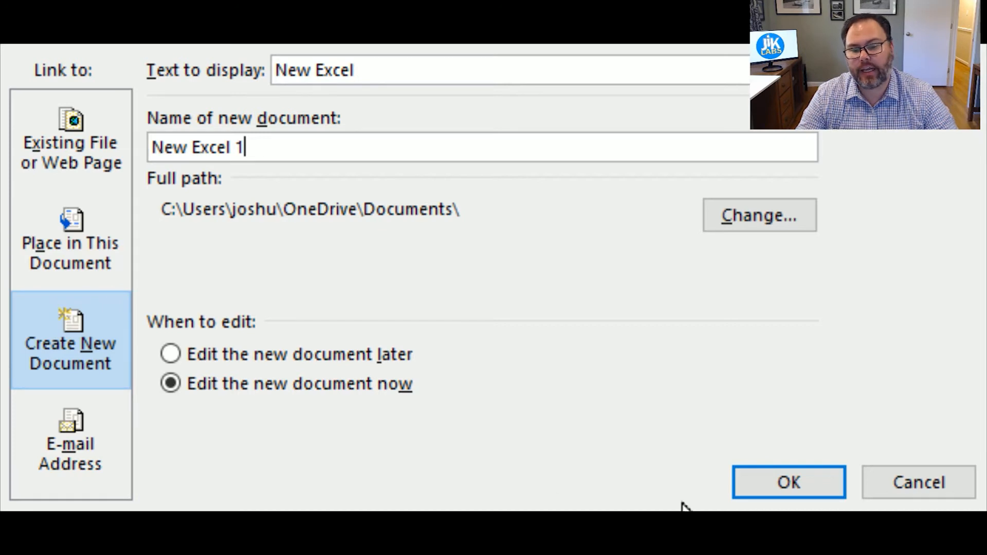
left_click(788, 489)
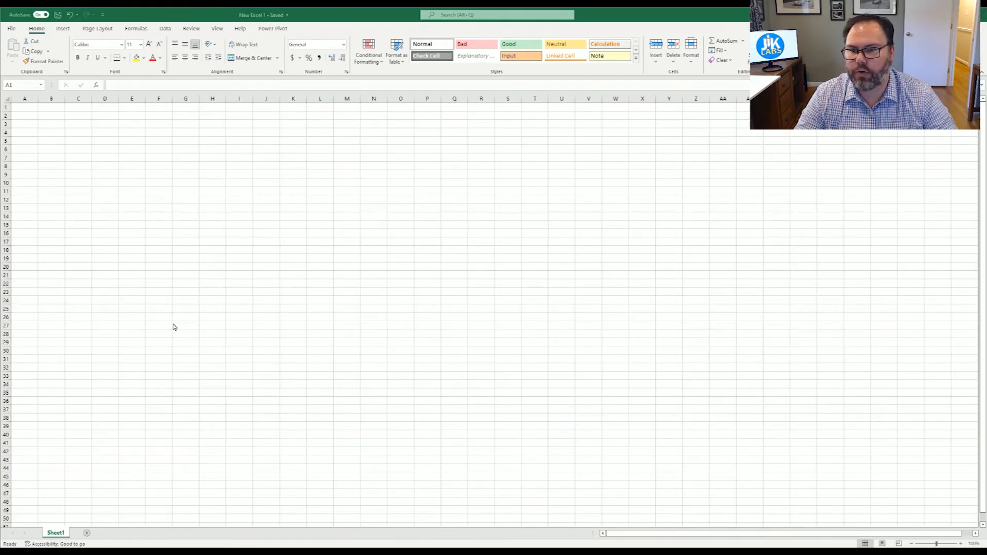
Step: Close the New Excel 1 workbook and return to the Hyperlinks sheet at C14
left_click(980, 17)
left_click_drag(152, 167, 121, 175)
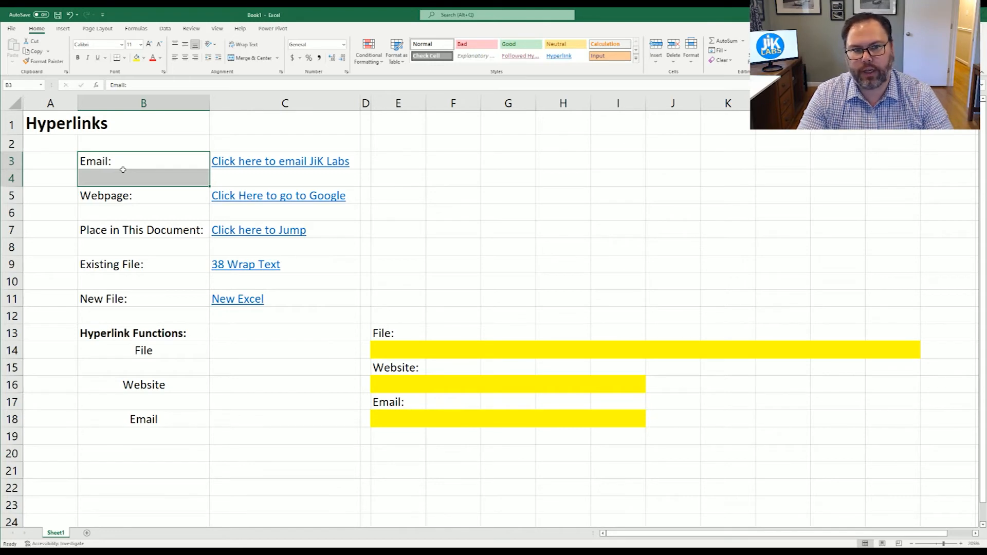
left_click(242, 351)
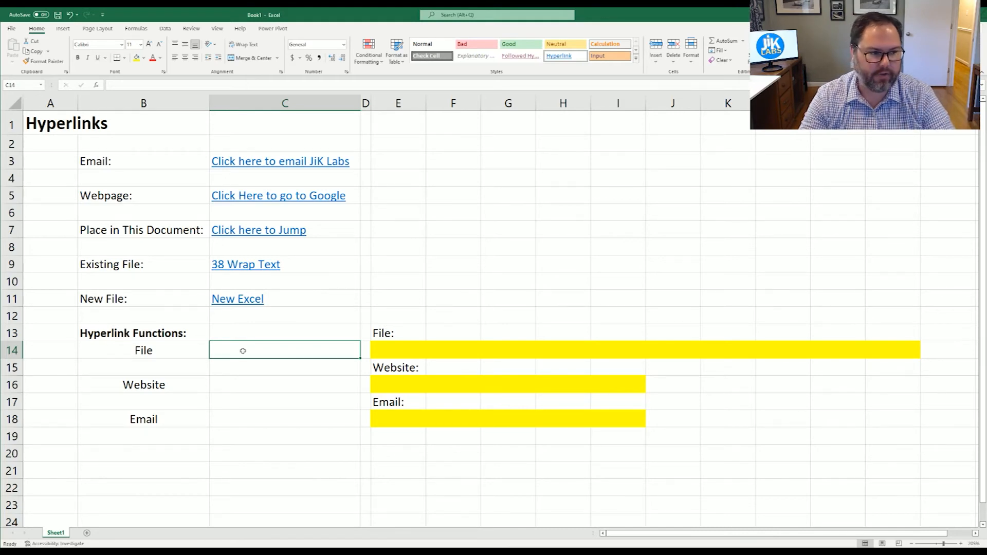
Step: Enter =HYPERLINK("E:\38 Wrap Text.xlsx","Click here for Wrap Text") in C14
type("=")
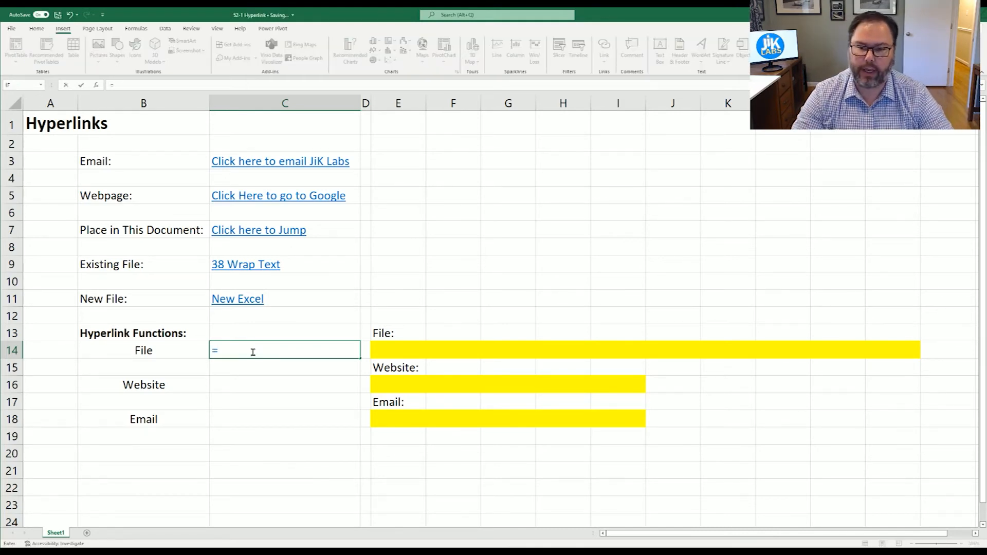
type("hyp")
key("Tab")
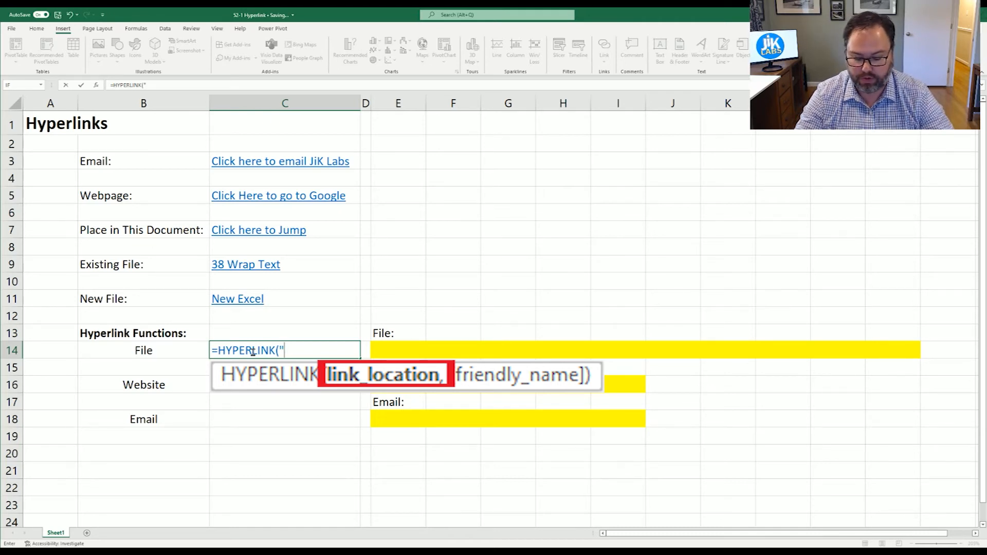
type("E:")
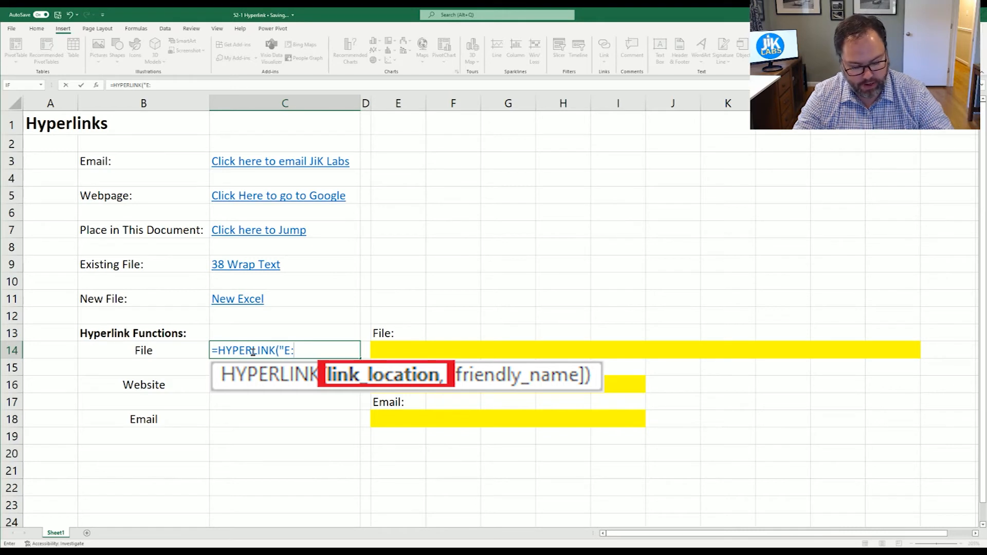
type("\\")
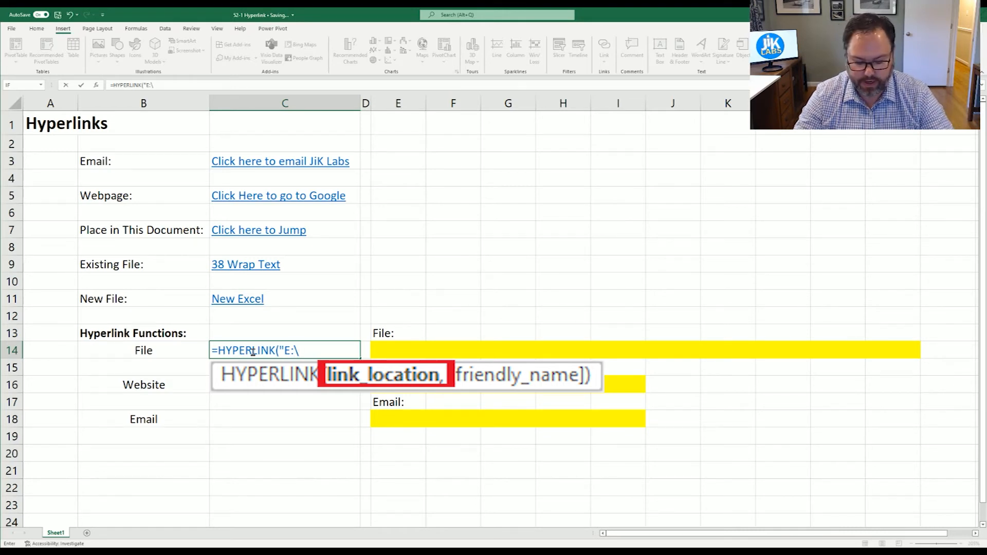
type("38 W")
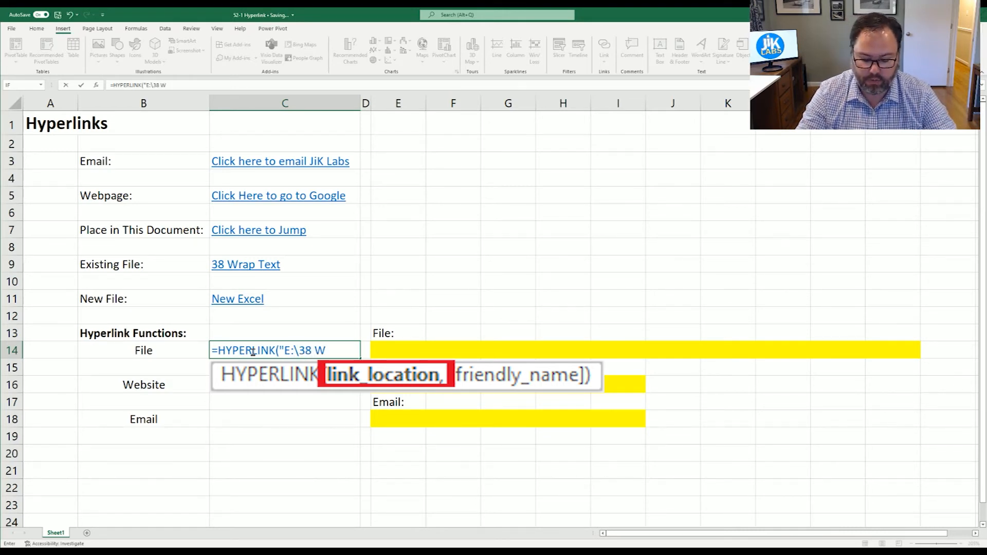
type("rap Tex")
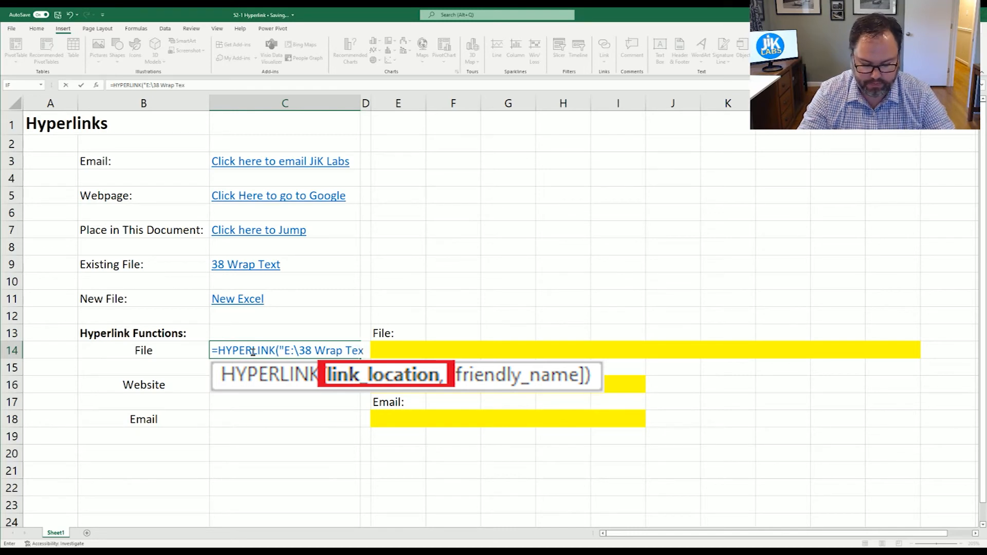
type("t.xlsx\"")
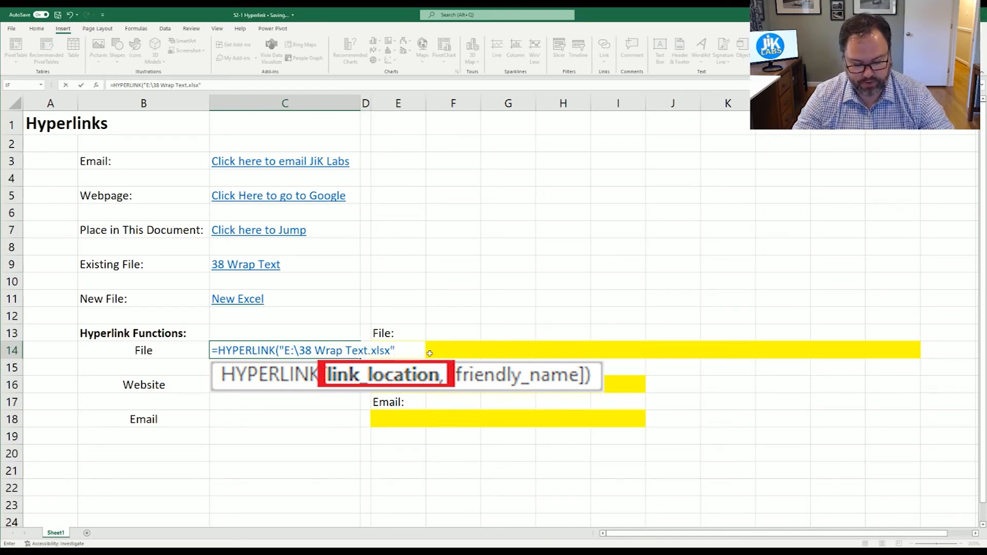
type(",")
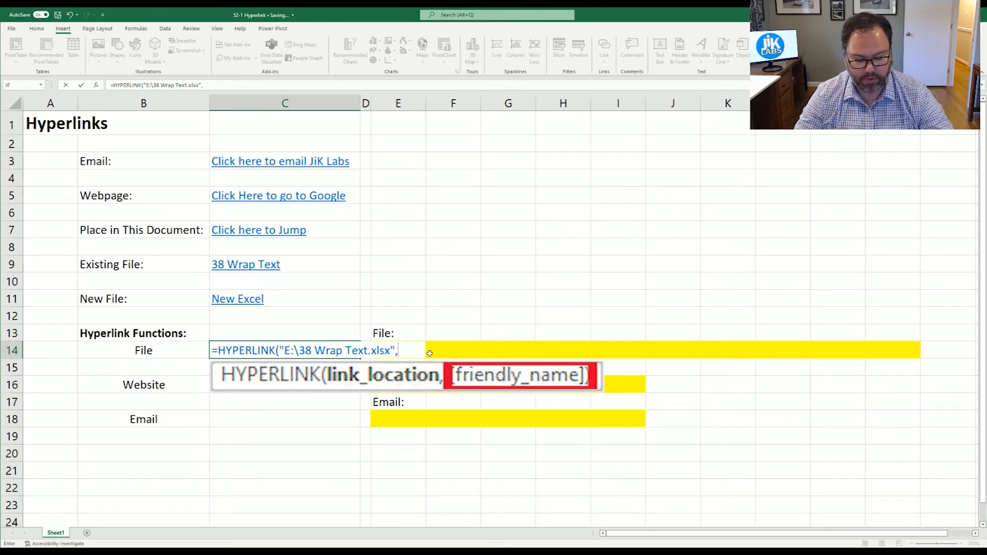
type("\"Cl")
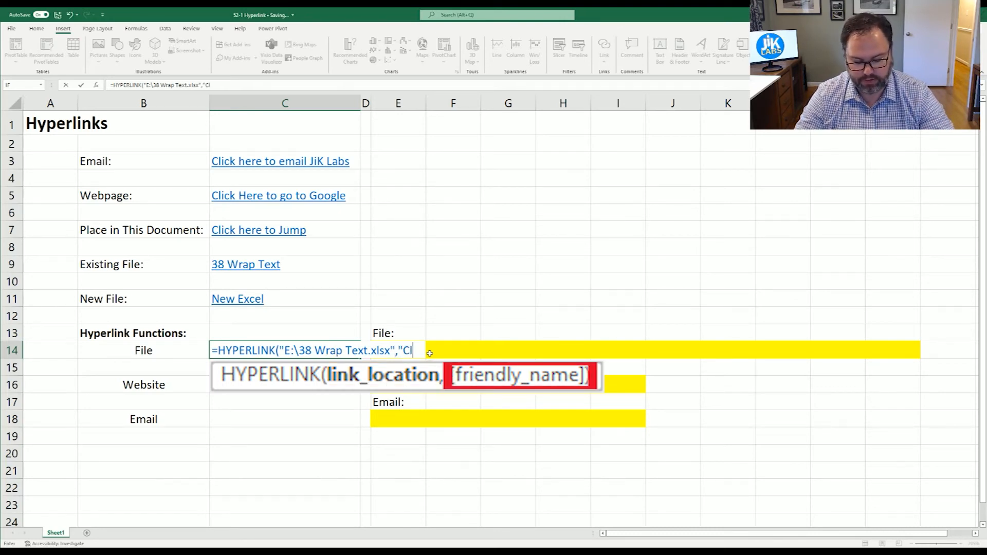
type("ick he")
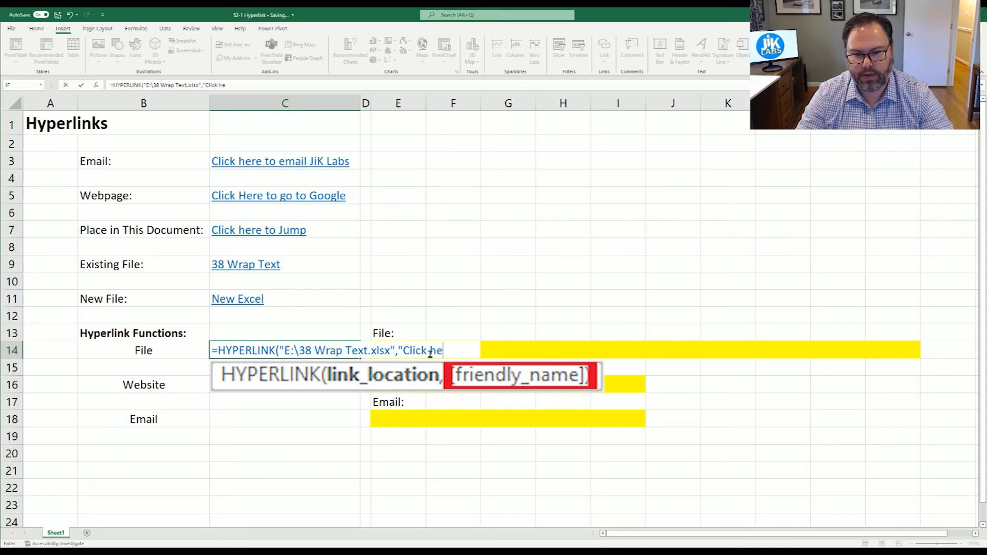
type("re for Wra")
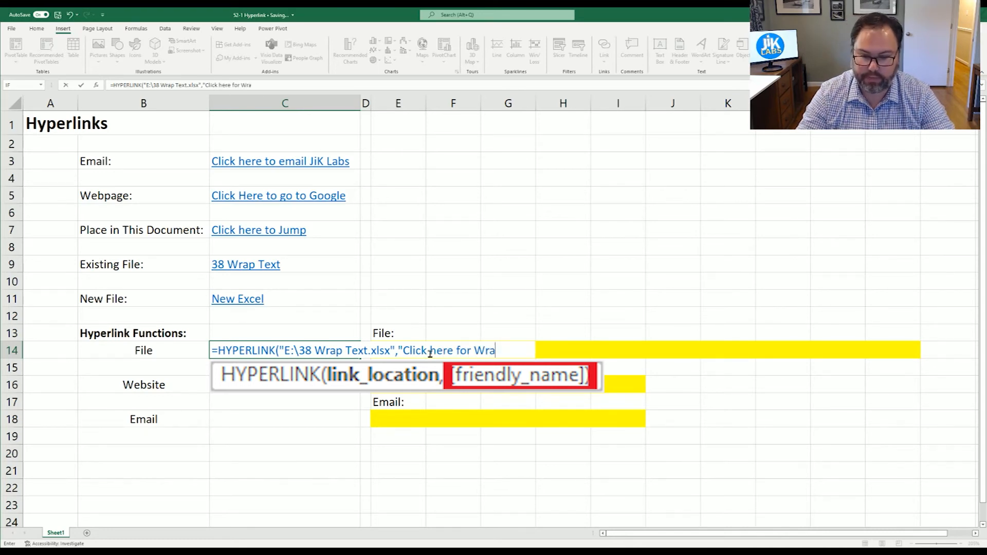
type("p Text\")")
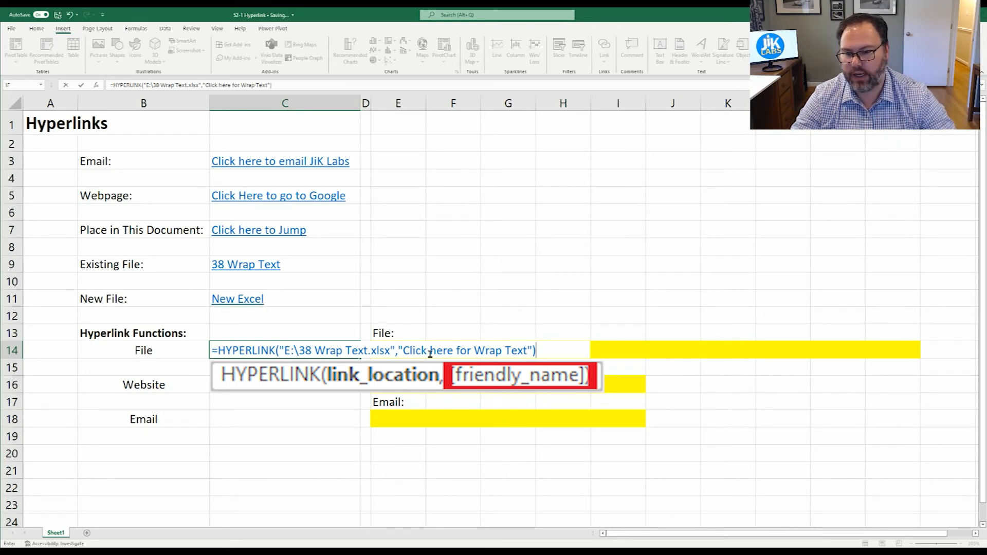
key("Return")
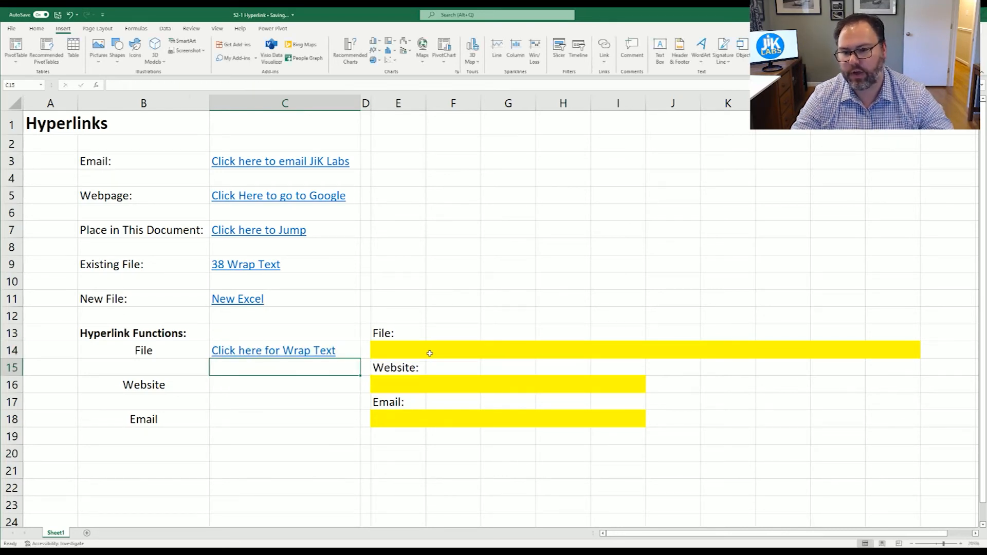
Step: Follow the Wrap Text link, accept the security warning, and return to the Hyperlink workbook
left_click(280, 351)
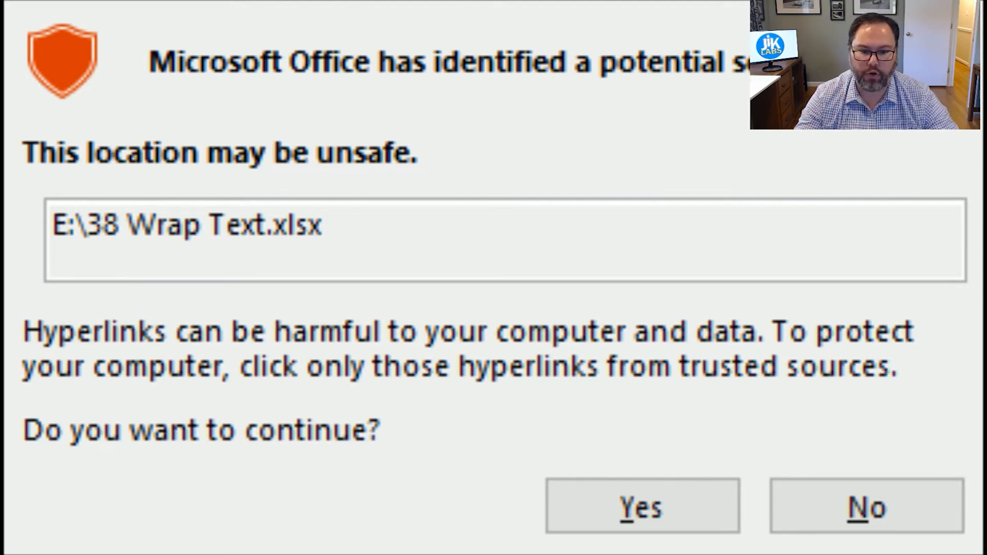
left_click(642, 508)
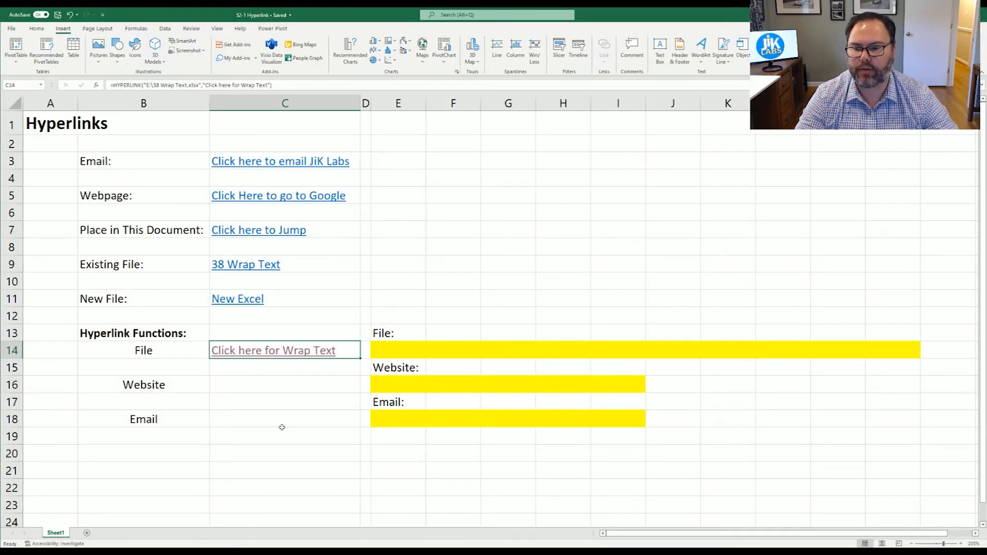
key("Right")
key("Right")
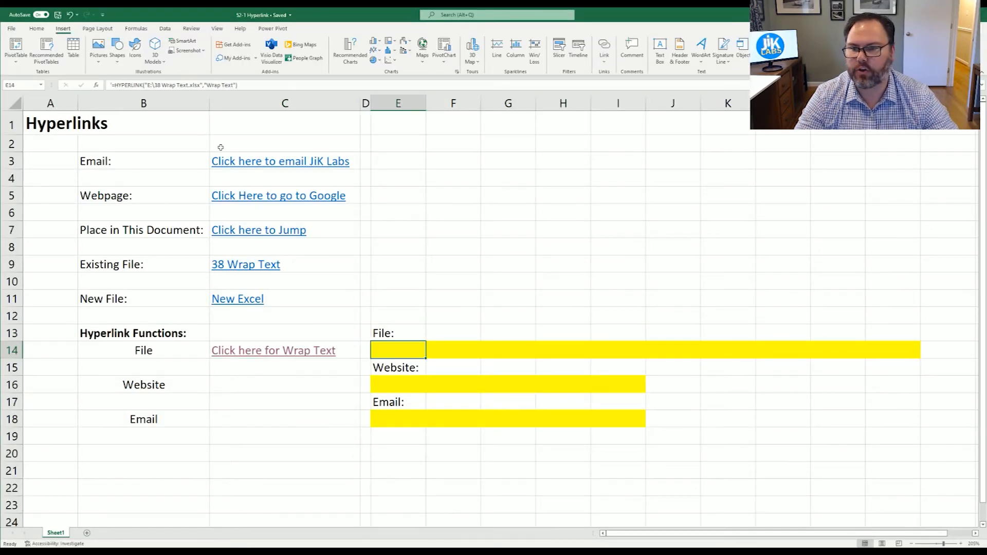
Step: Make E14's formula text black and begin a HYPERLINK formula in C16
left_click(33, 30)
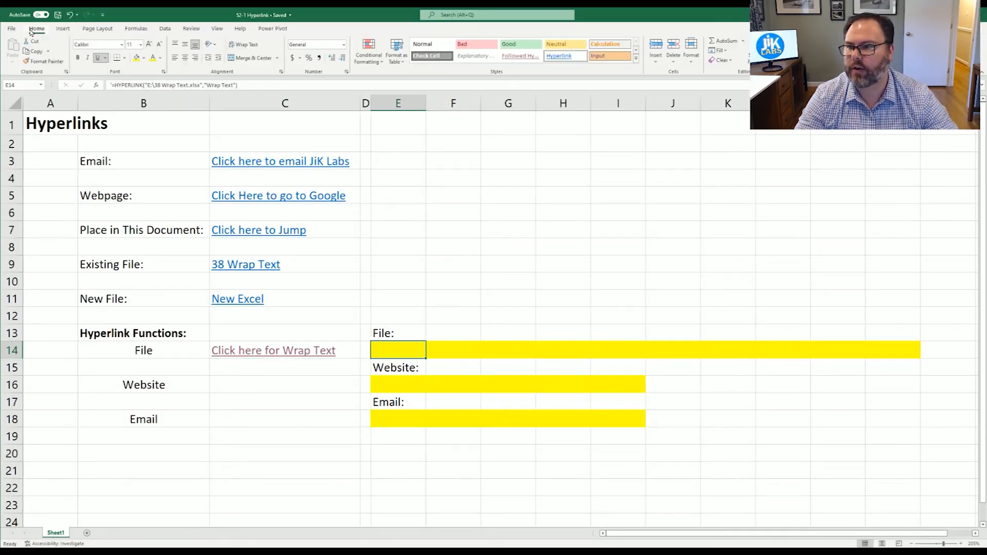
left_click(152, 58)
left_click(223, 382)
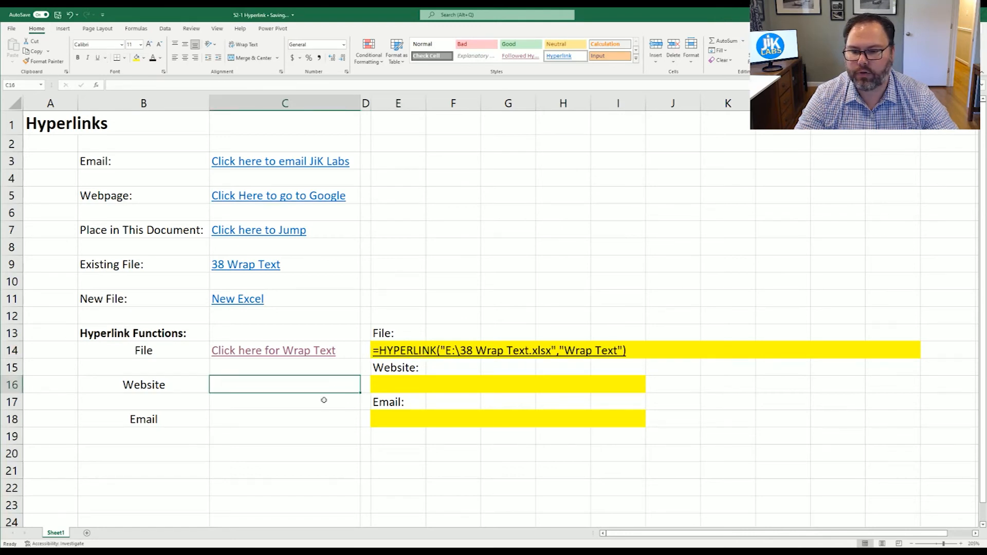
type("=hyp")
key("Tab")
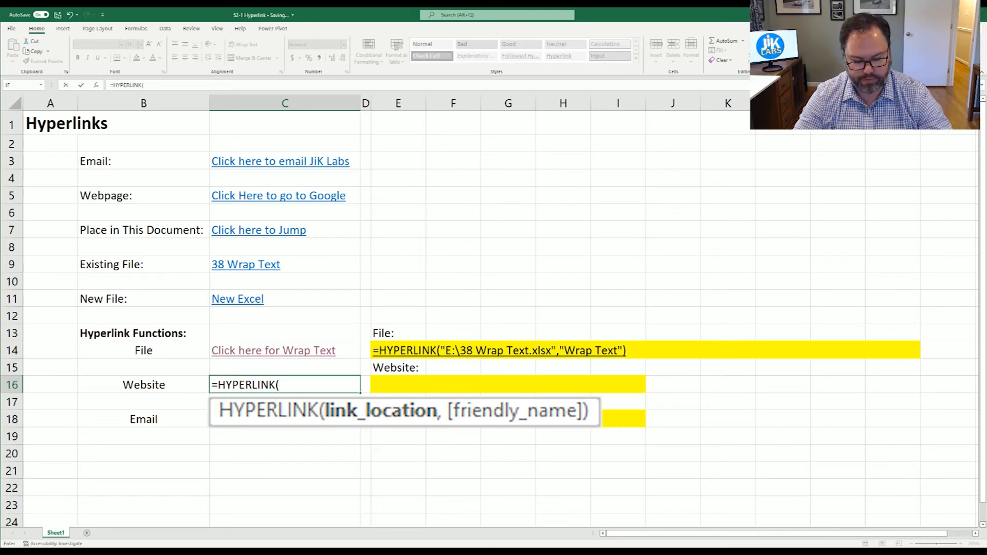
type("\"http://www")
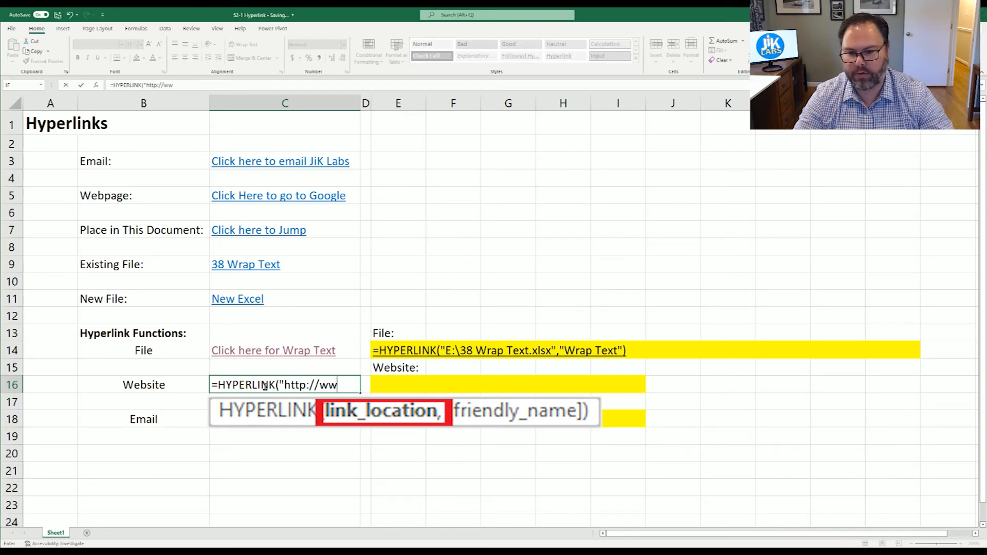
type("w.google.com\"")
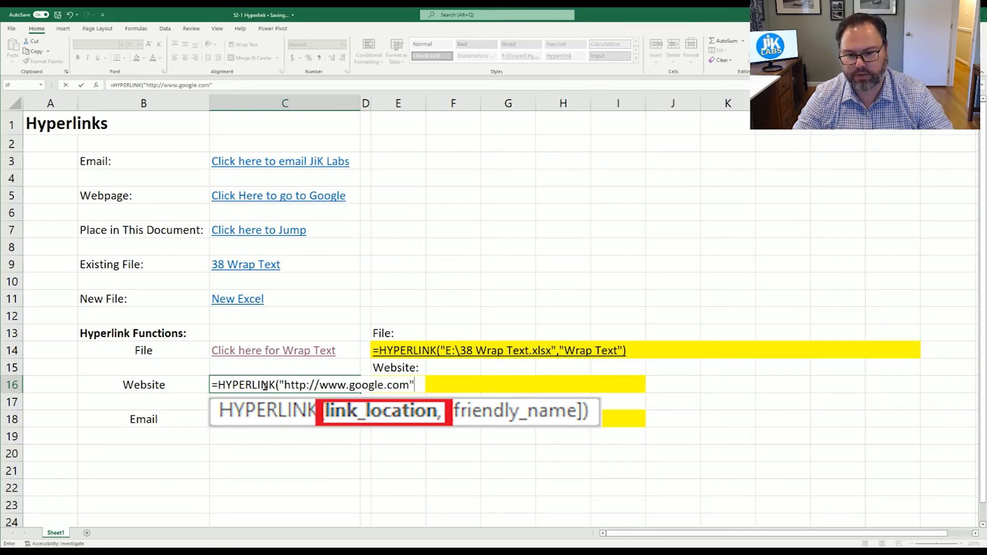
type(",\"")
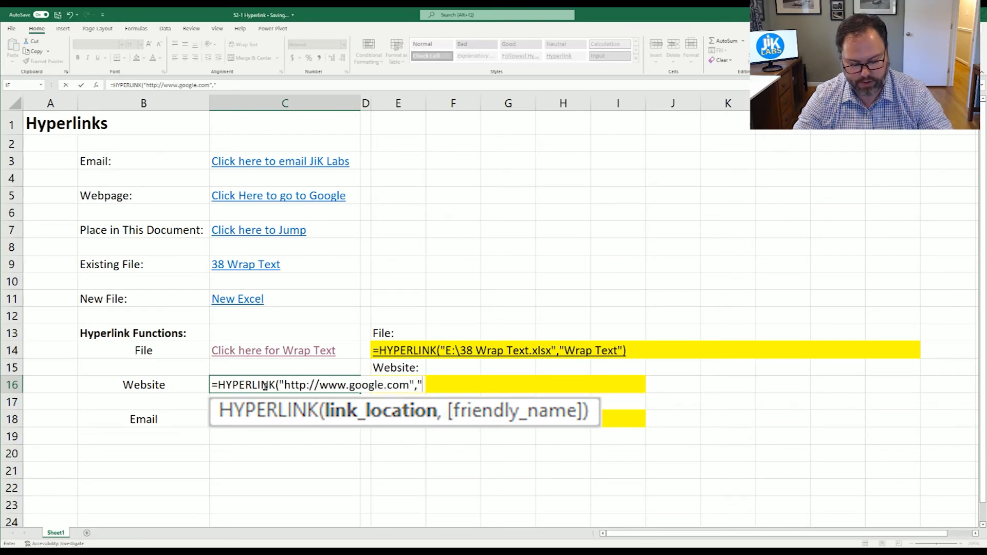
type("Click")
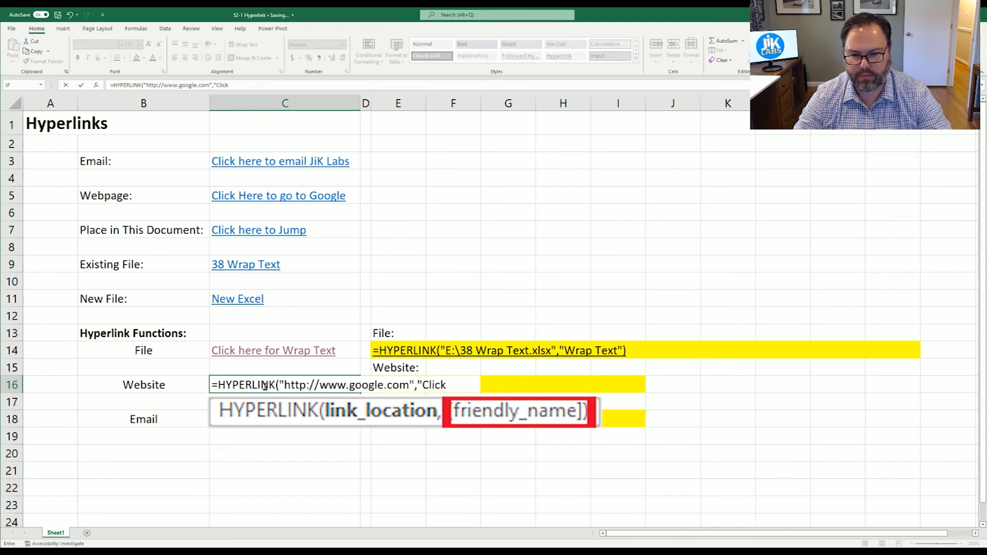
type(" here for Google\")")
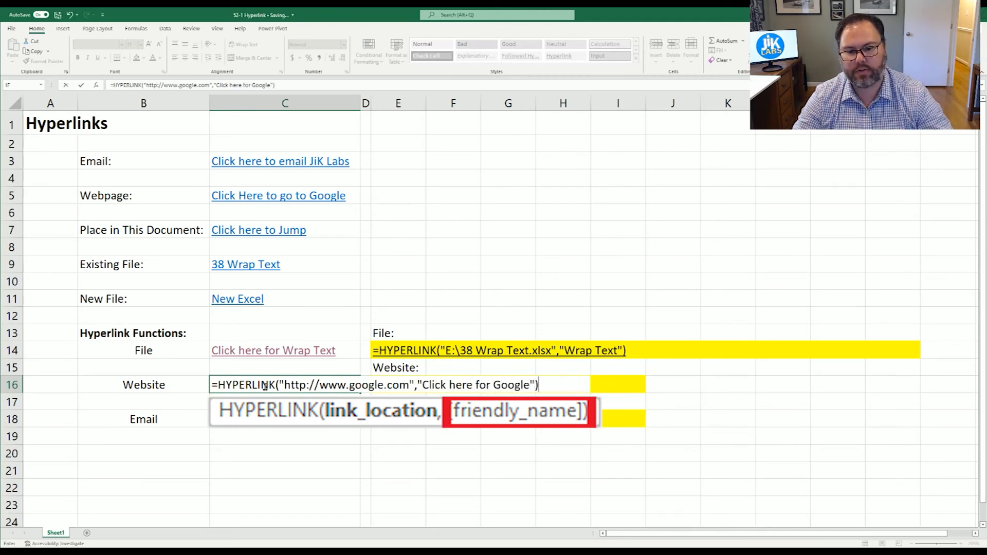
key("Return")
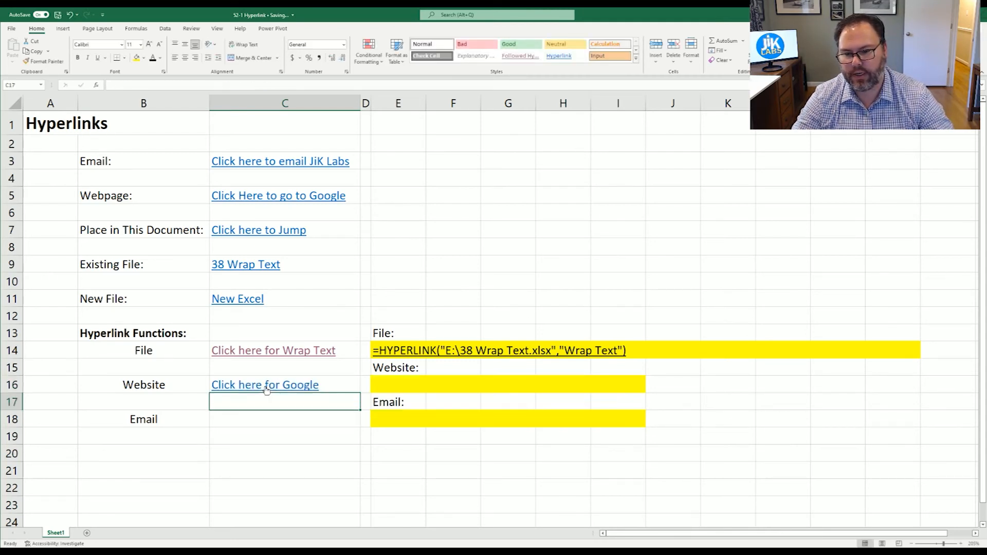
Step: Turn E16's formula text black and follow the Click here for Google link
left_click(387, 384)
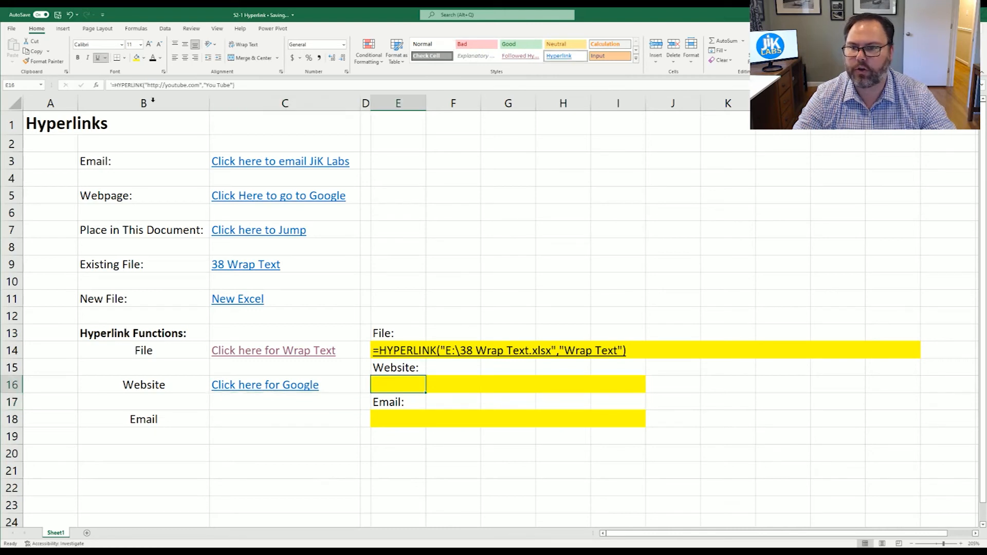
left_click(152, 59)
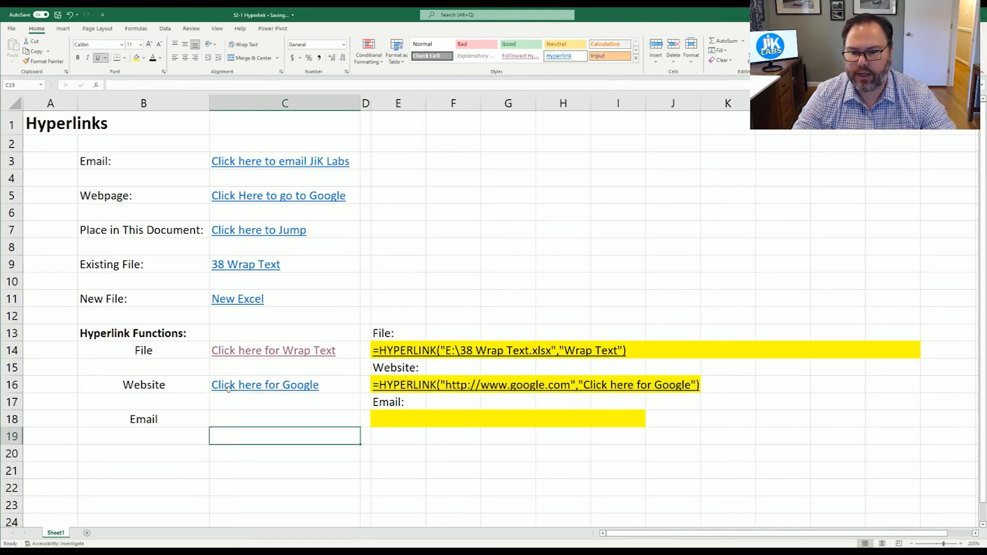
left_click(255, 388)
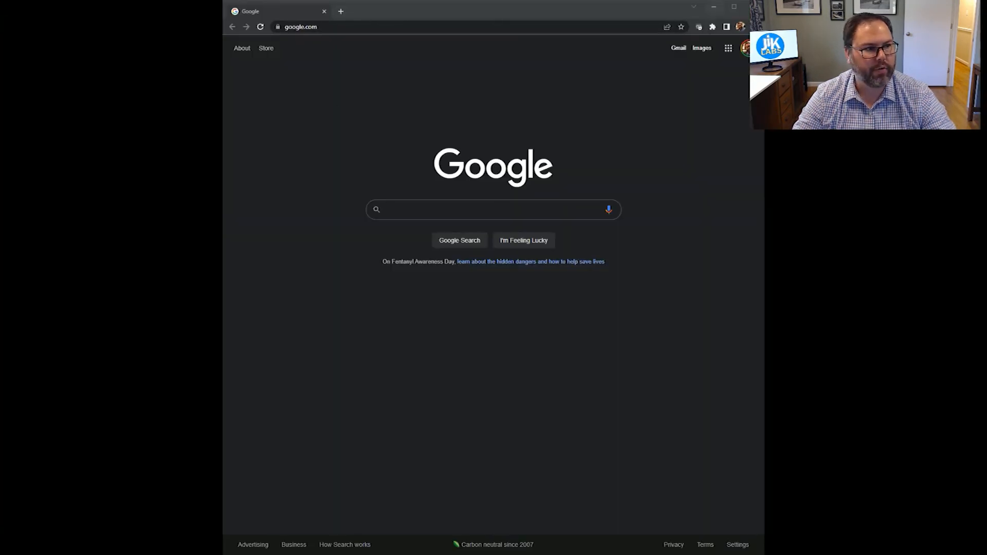
Step: Close the Chrome window showing Google to get back to Excel
left_click(754, 7)
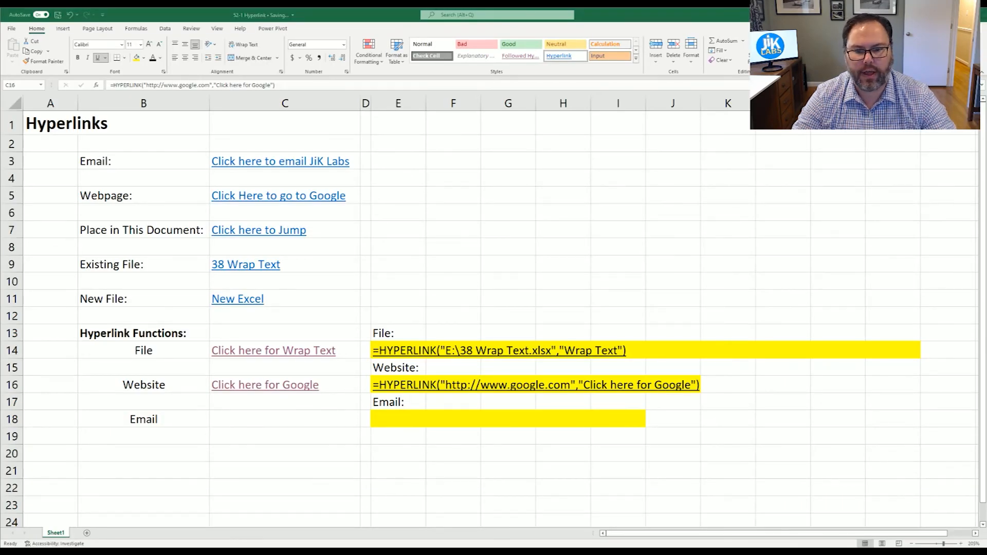
Step: Enter a mailto HYPERLINK labelled 'Click Here to Email us' in C18, then blacken E18's text
left_click(230, 421)
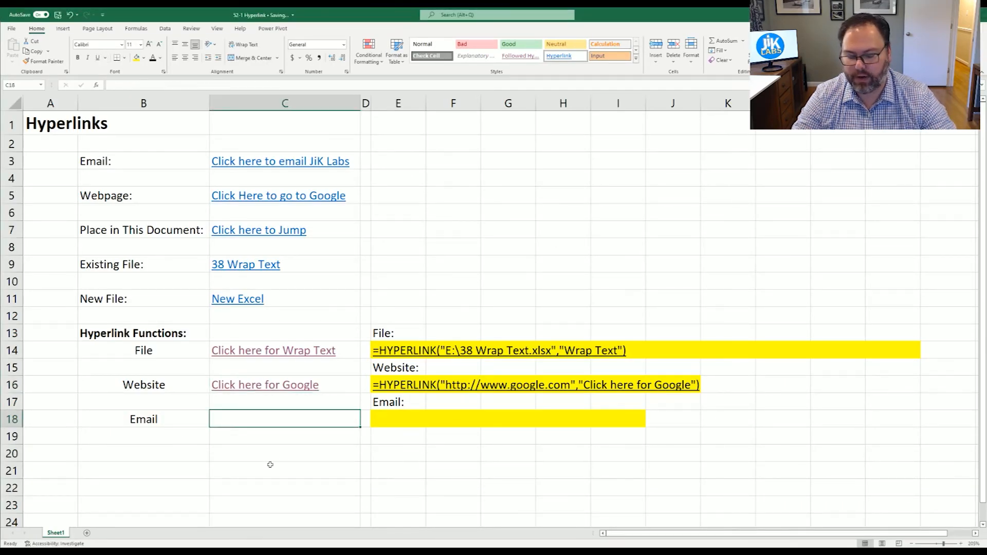
type("=hy")
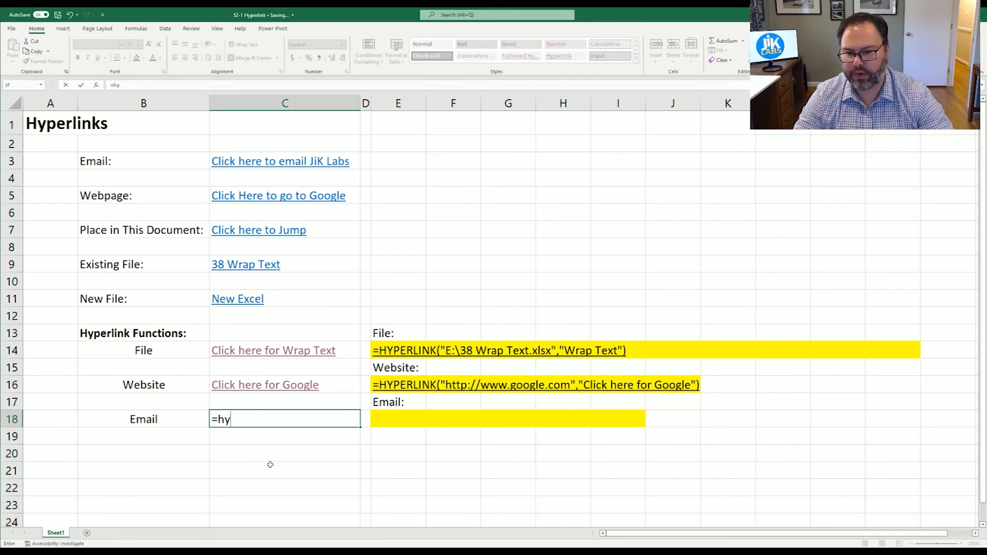
key("Tab")
type("\"")
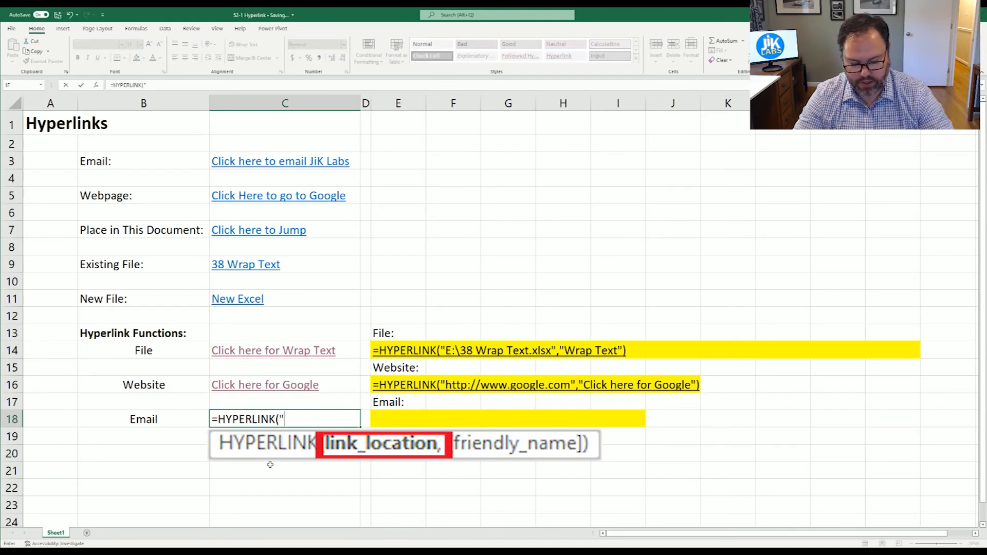
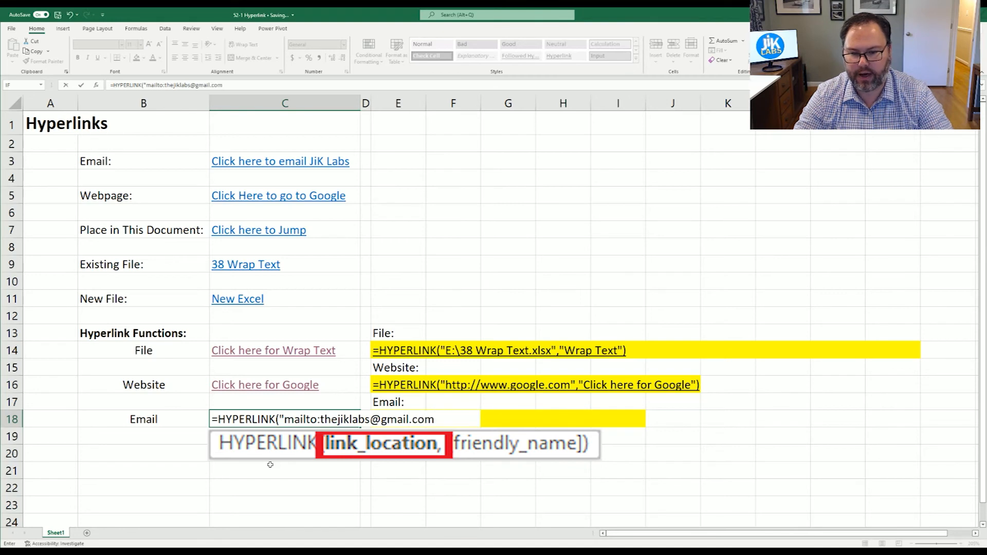
type("\"")
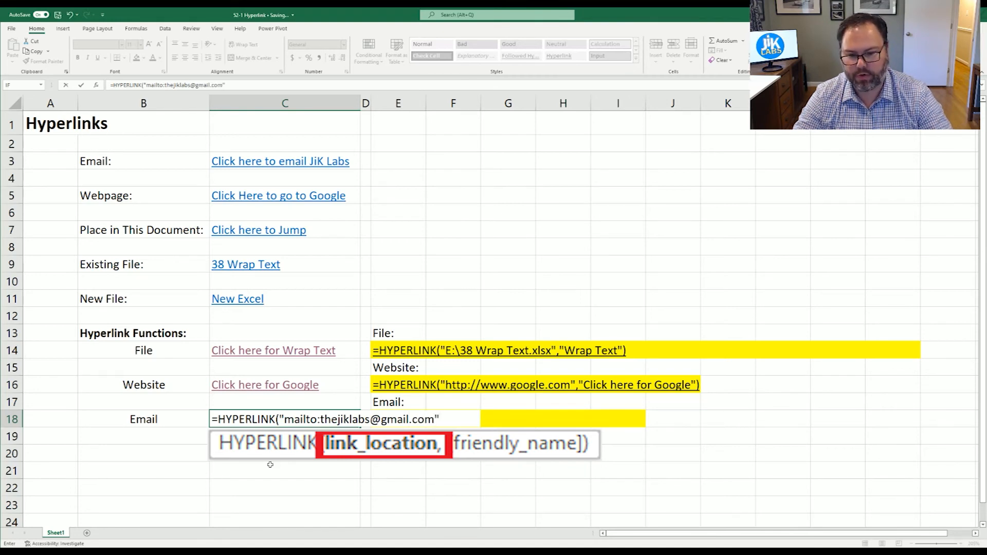
type(",")
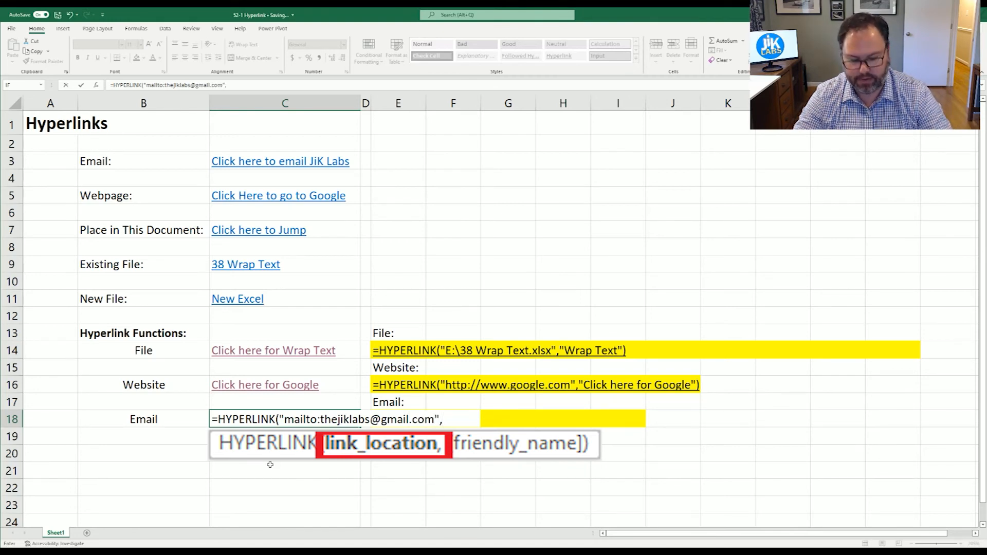
type("\"C")
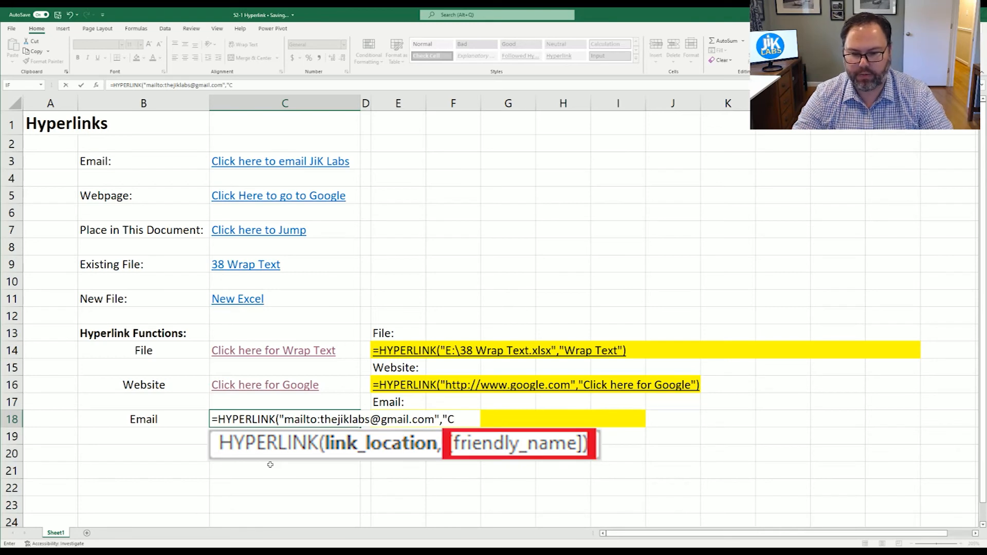
type("lick Here to E")
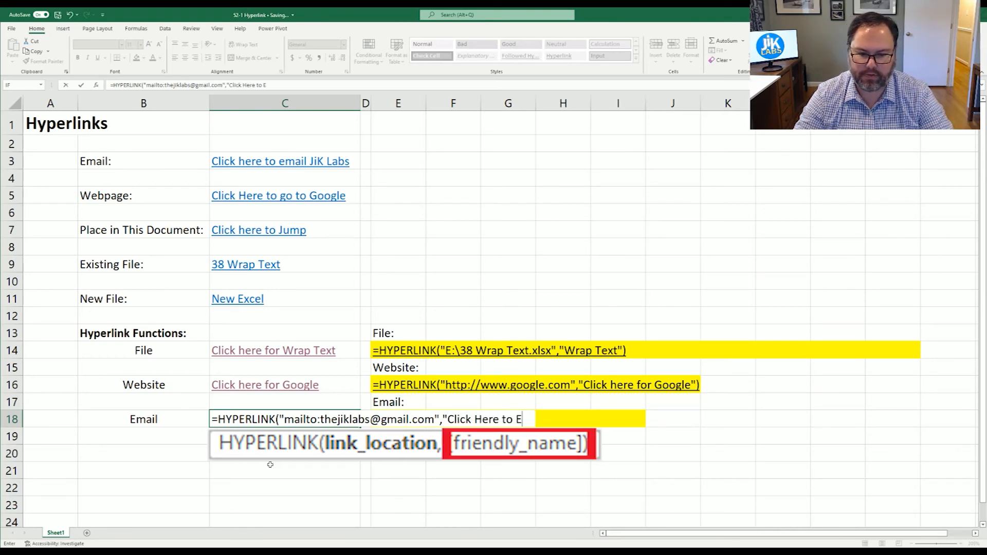
type("mail us")
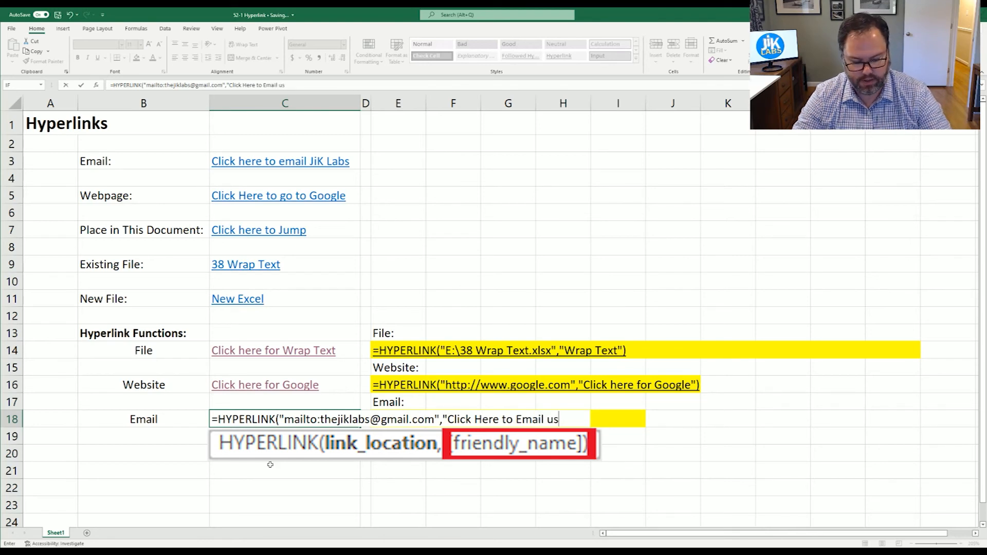
type("\")")
key("Return")
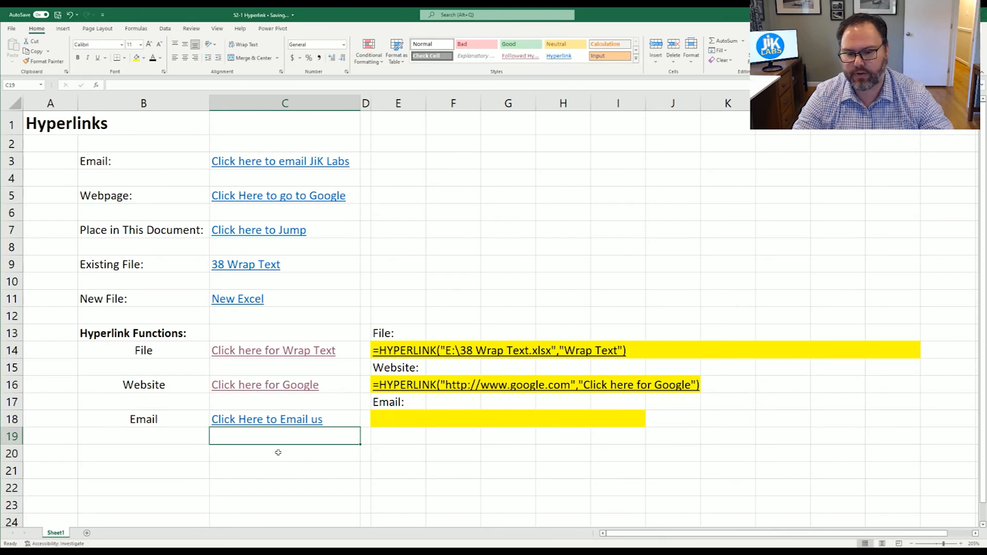
left_click(405, 419)
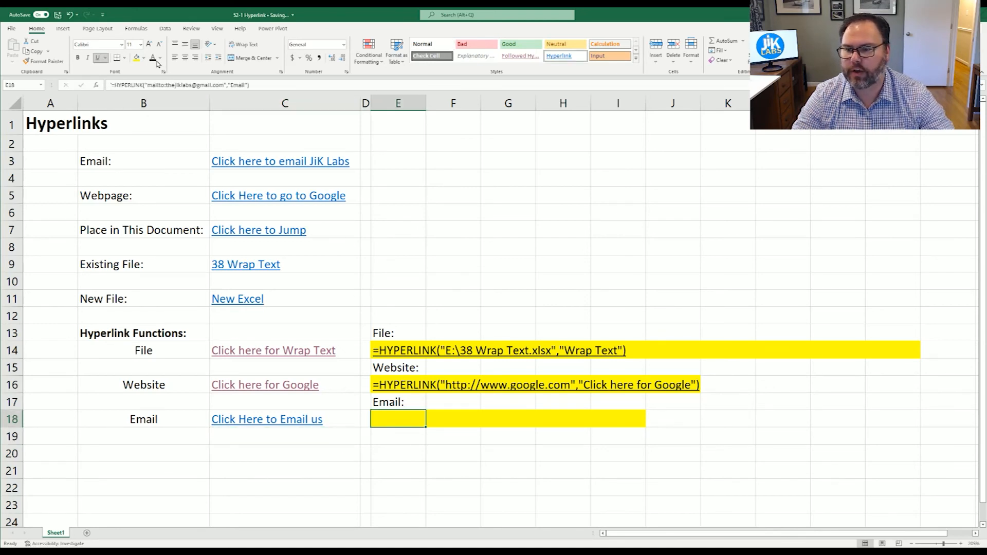
left_click(153, 57)
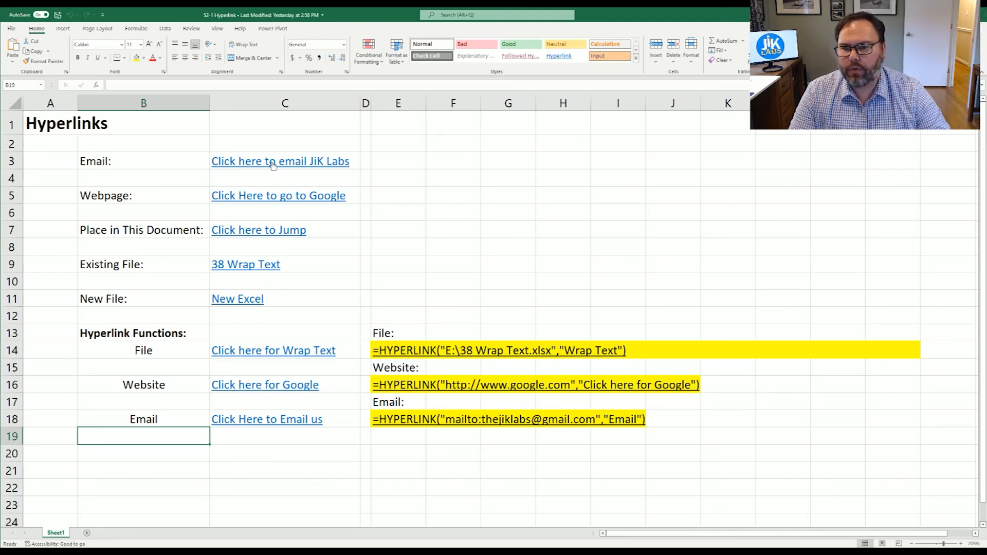
mouse_move(270, 164)
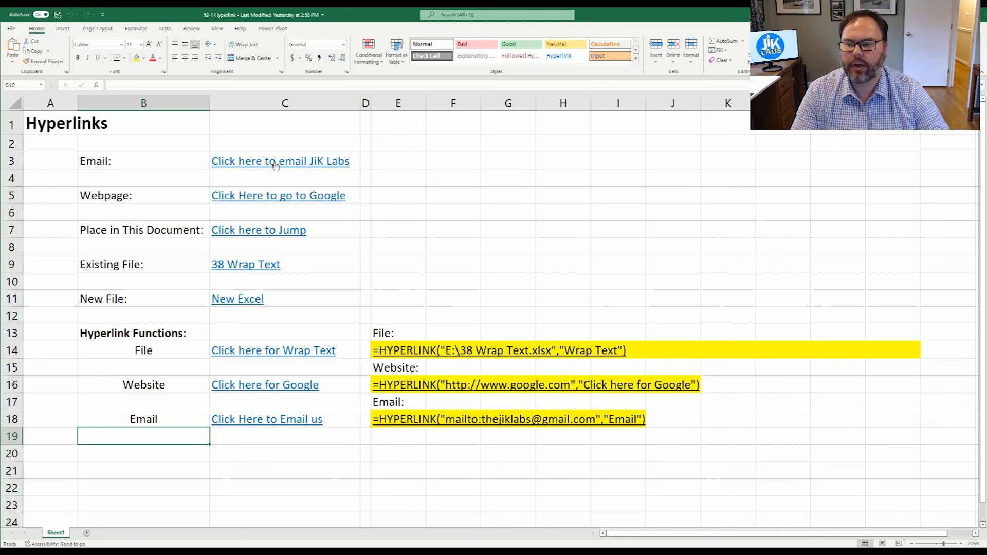
left_click(355, 161)
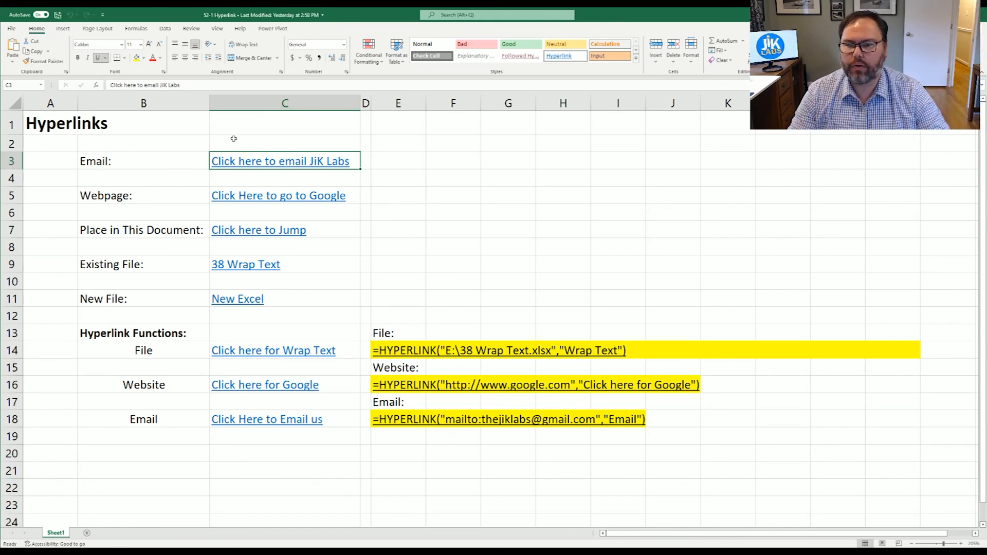
Step: Edit C3's email hyperlink so its subject reads 'Hello Again'
right_click(307, 165)
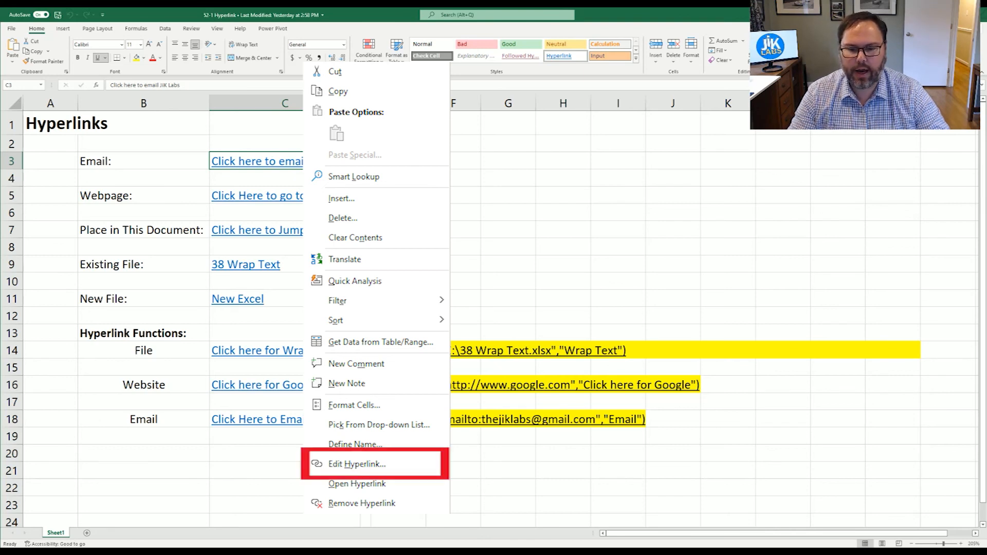
key("Escape")
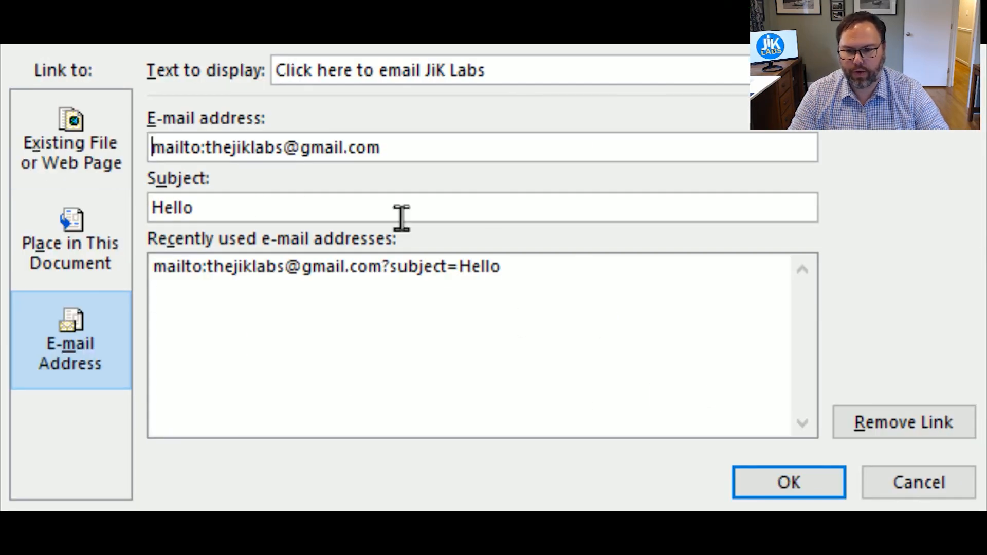
left_click(246, 211)
type("Again")
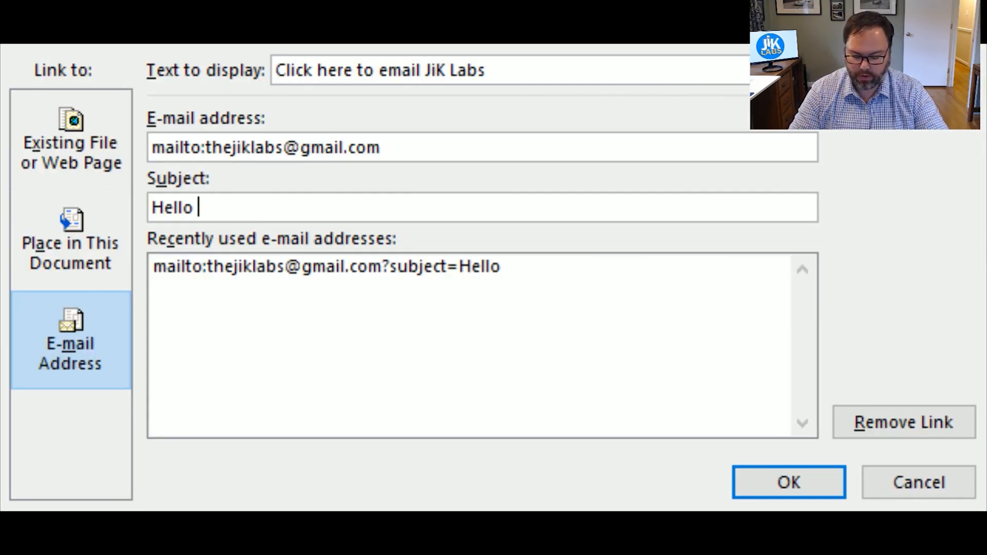
left_click(771, 478)
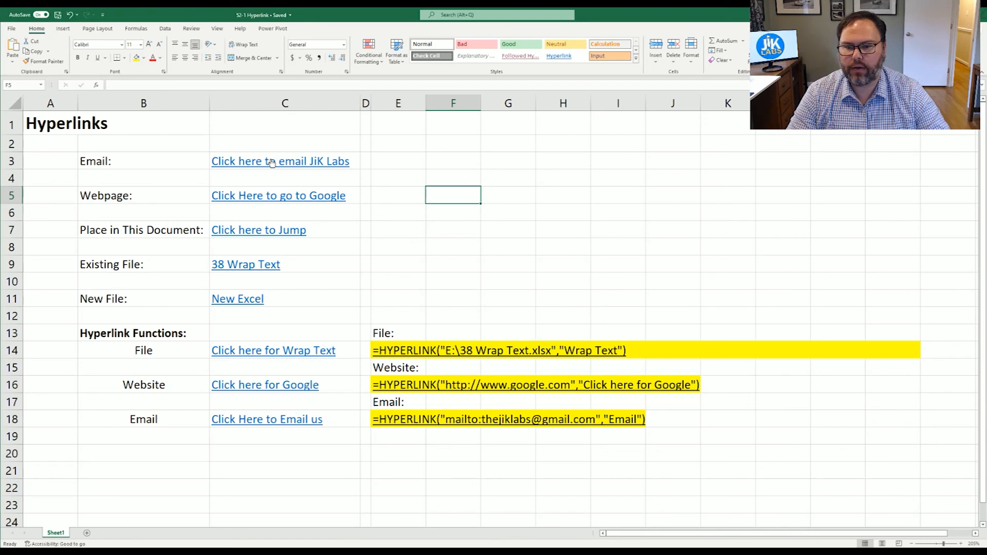
Step: Use Remove Hyperlink on C3 so its email link becomes plain text
right_click(271, 163)
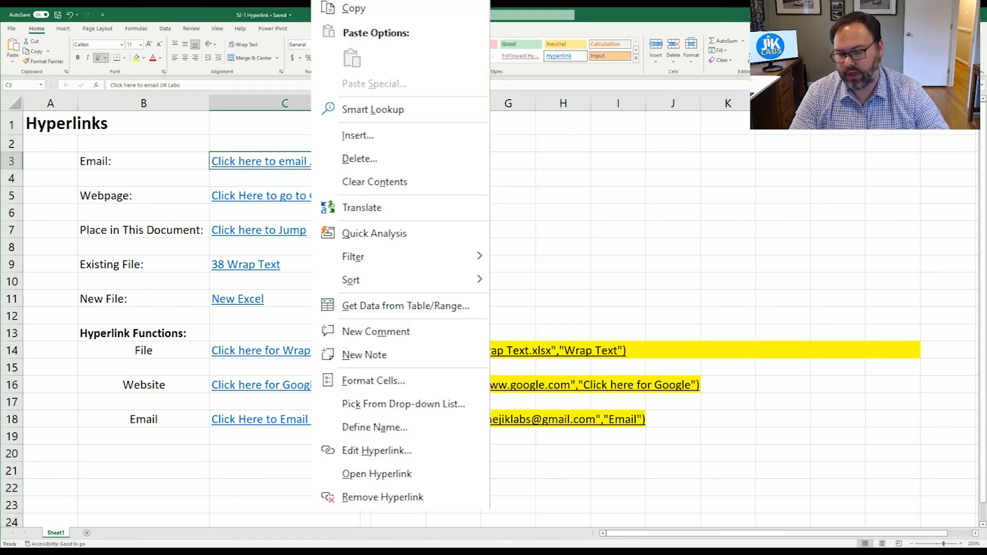
left_click(309, 421)
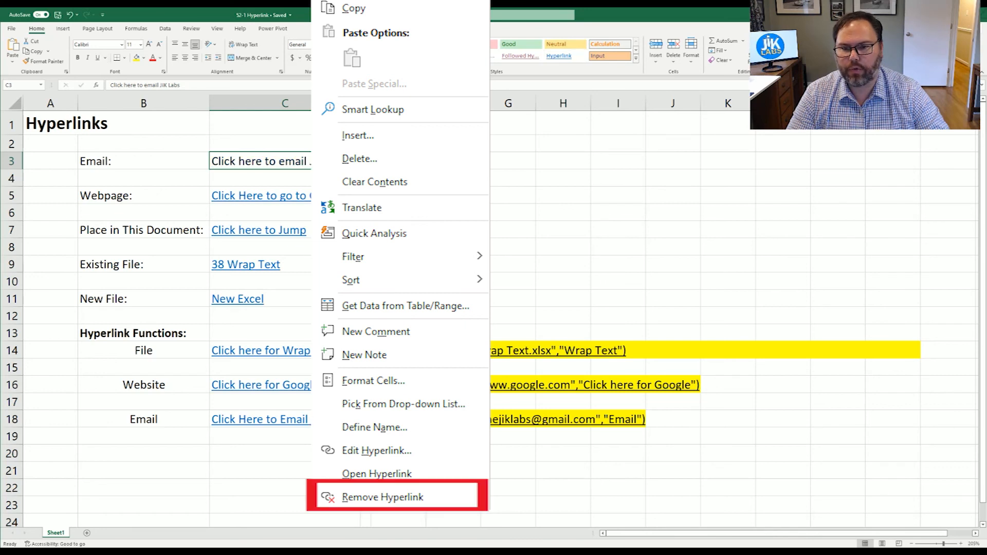
left_click(453, 212)
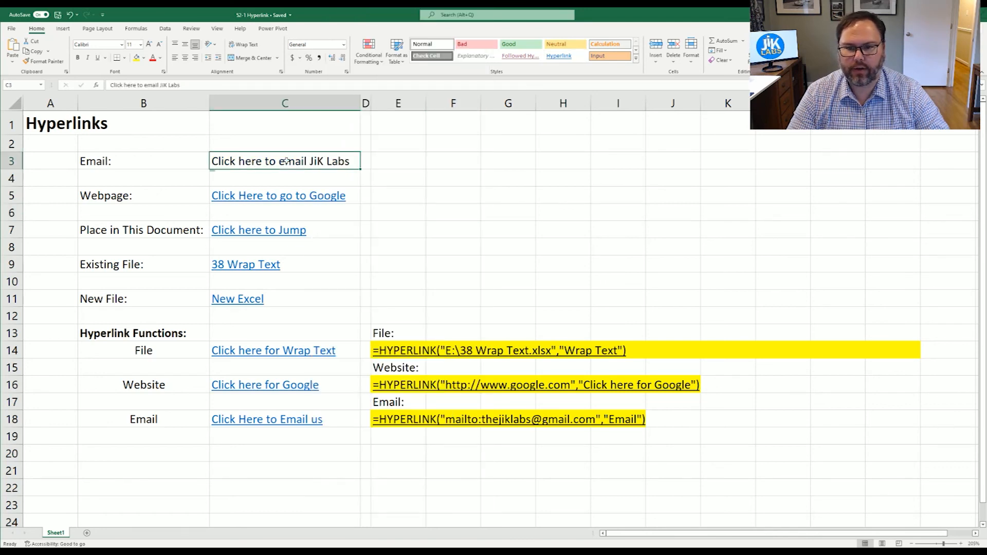